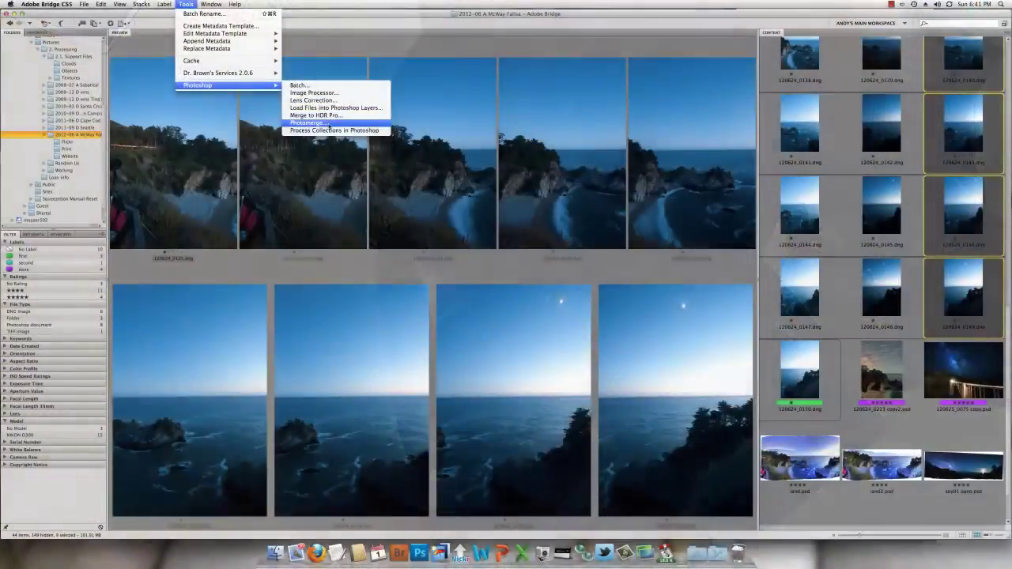
- Photomerge the nine selected DNG photos into a panorama with Auto layout, image blending and vignette removal
click(329, 125)
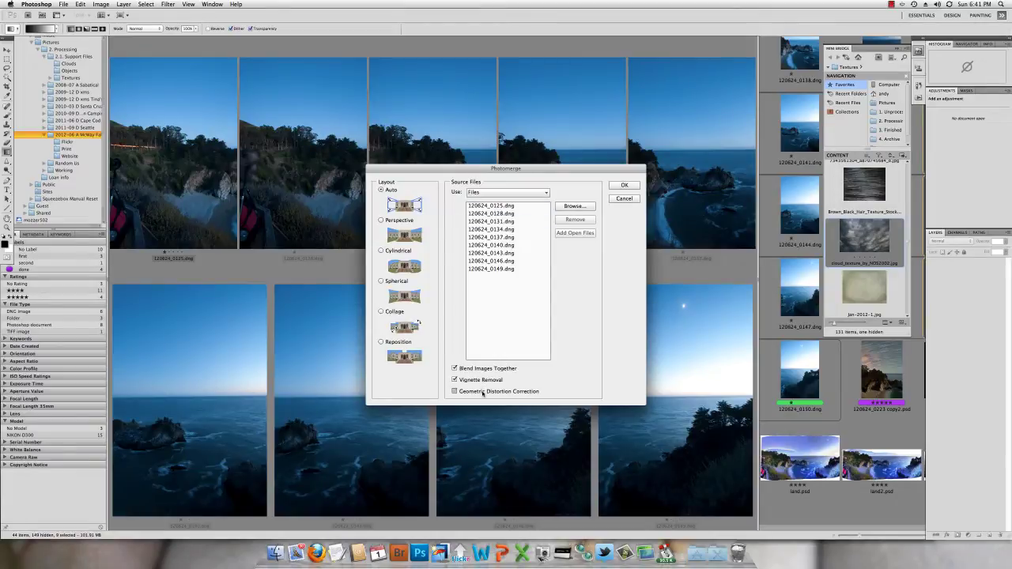
click(613, 187)
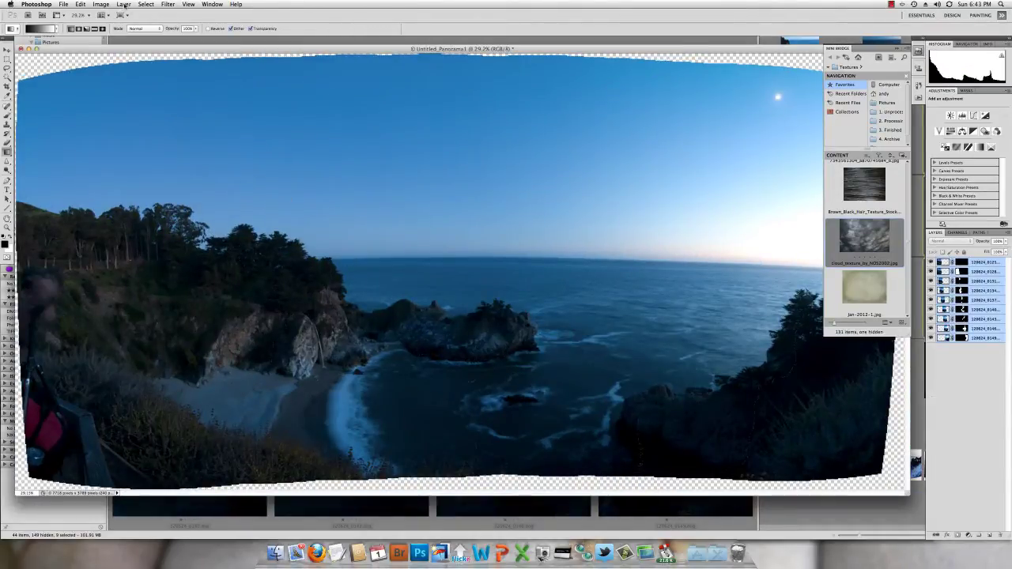
- Flatten the merged panorama and duplicate its background onto a new layer
click(125, 4)
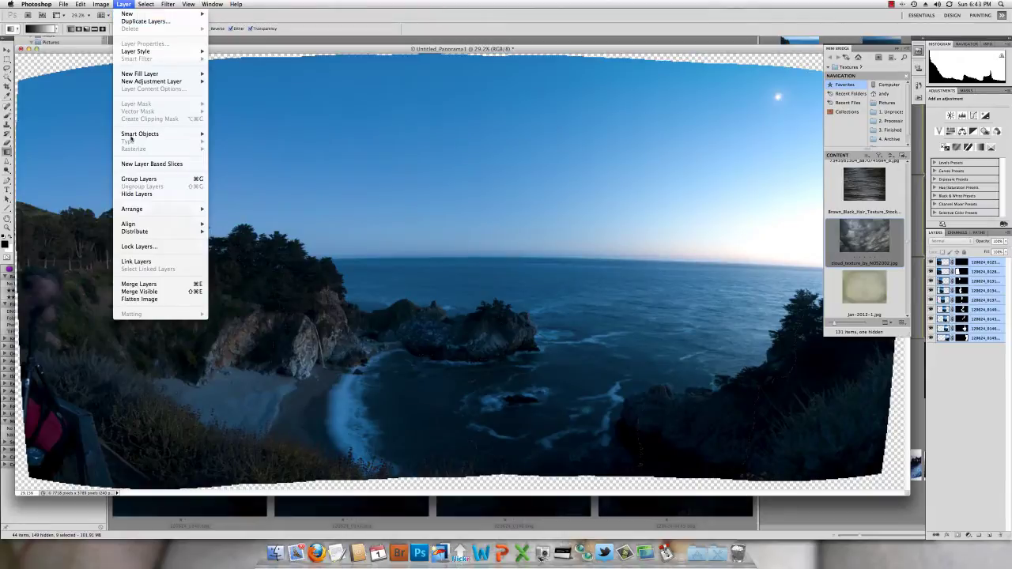
click(140, 299)
key(super+j)
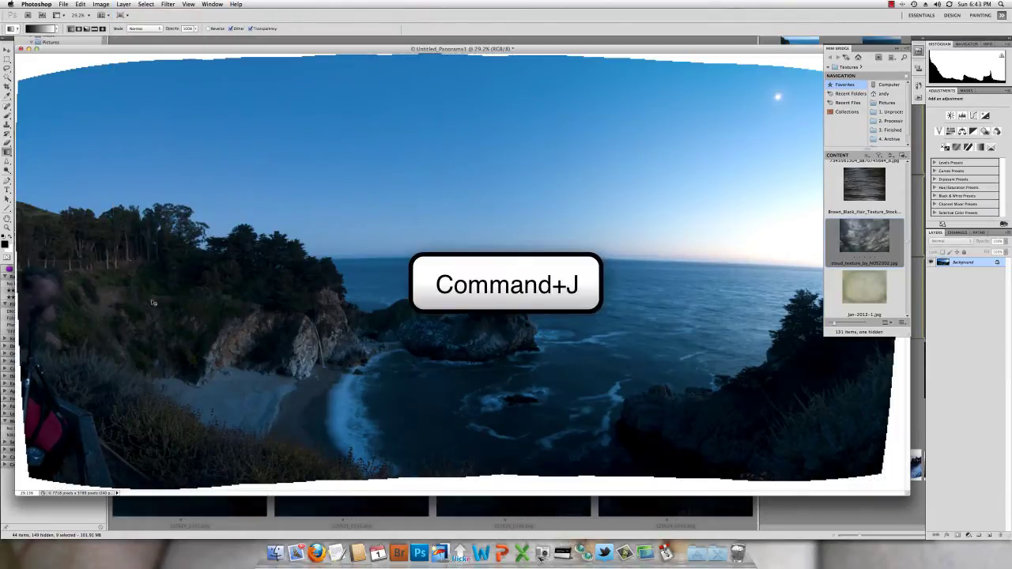
- Puppet Warp the duplicated layer with pins along the horizon, nudging them to even out its curve
click(80, 4)
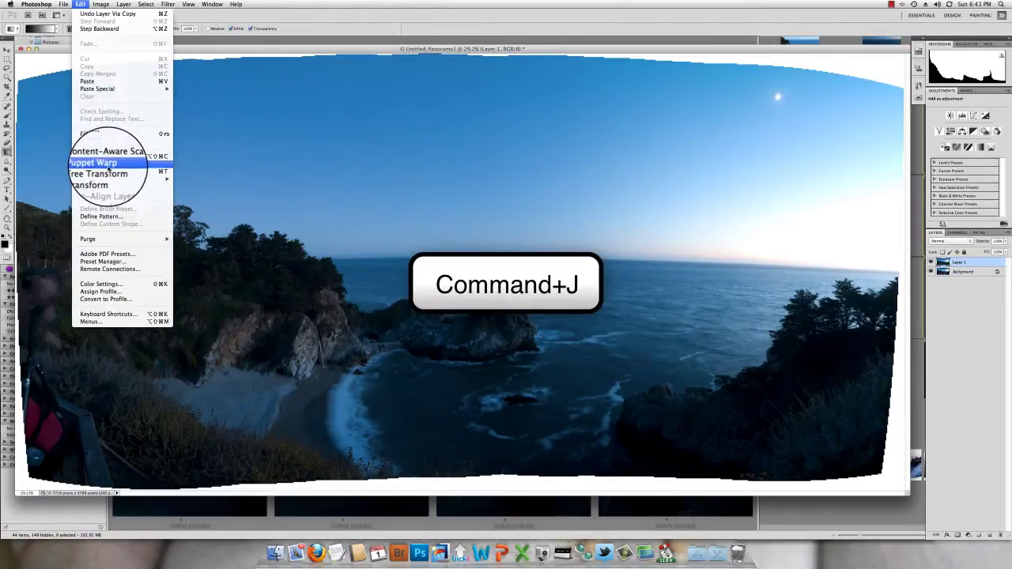
click(97, 164)
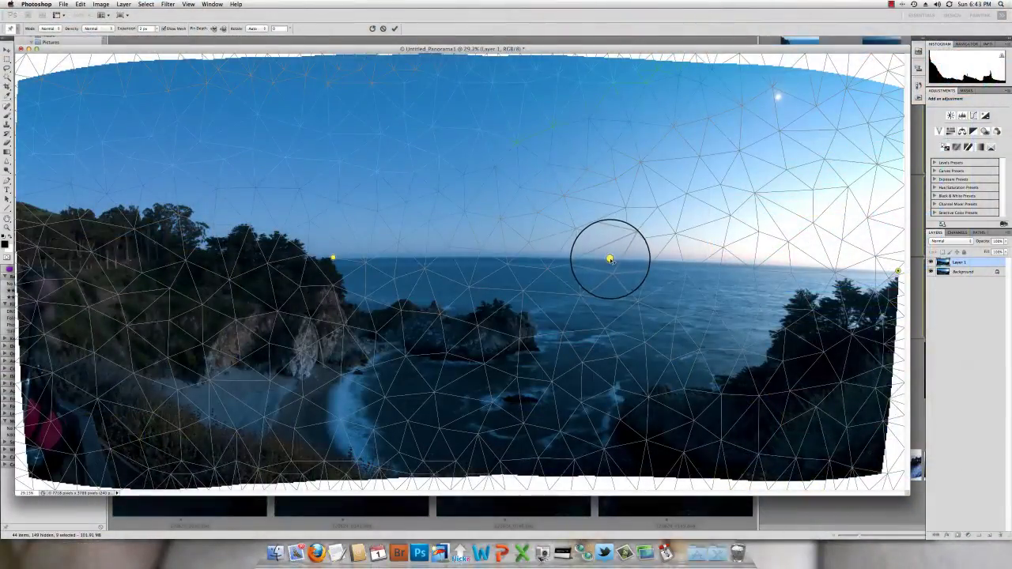
drag(610, 259, 610, 262)
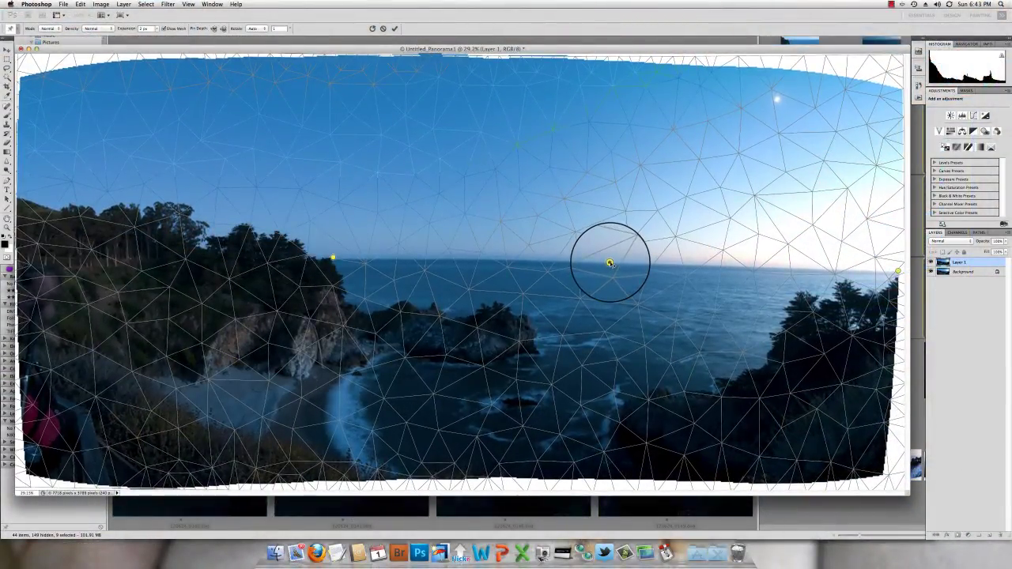
click(490, 261)
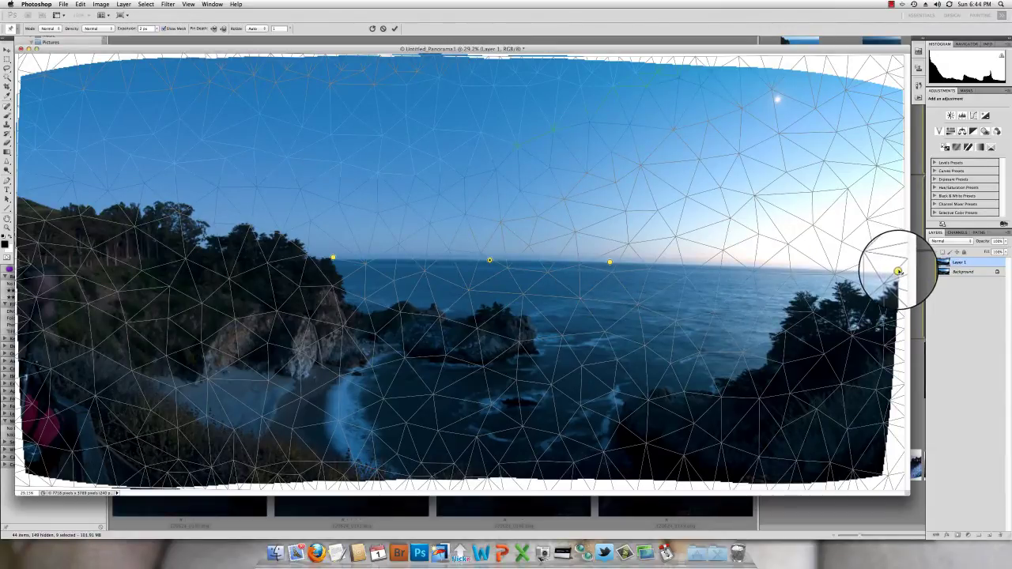
drag(898, 271, 898, 268)
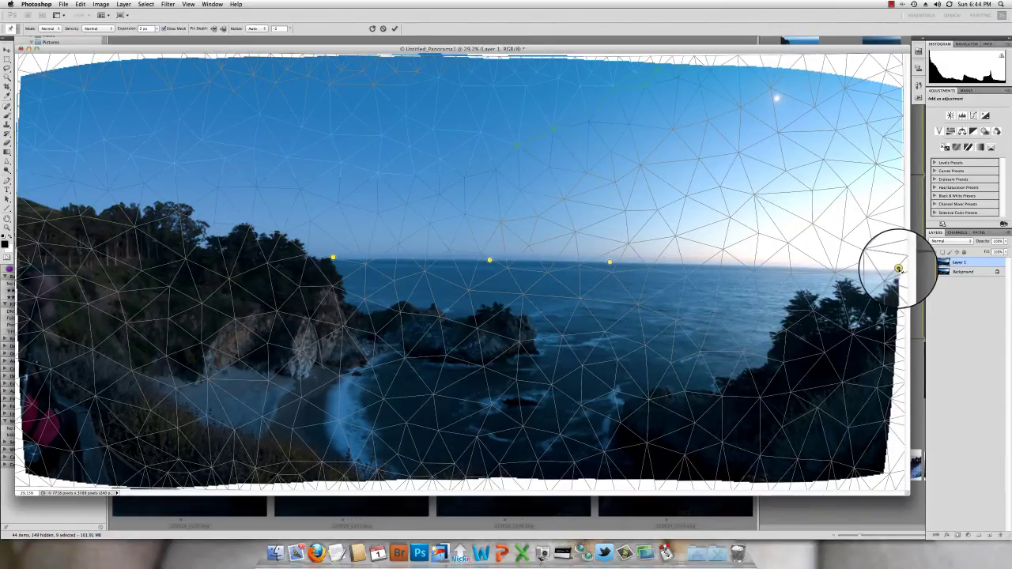
key(Return)
- Smooth the remaining bumps in the horizon with Liquify, using a brush size of 552
click(168, 4)
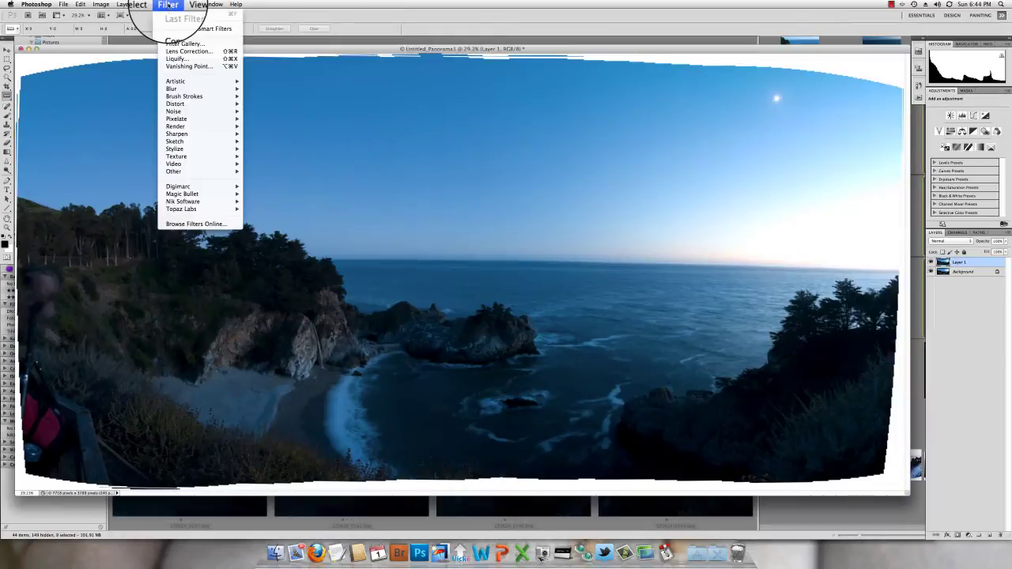
click(171, 58)
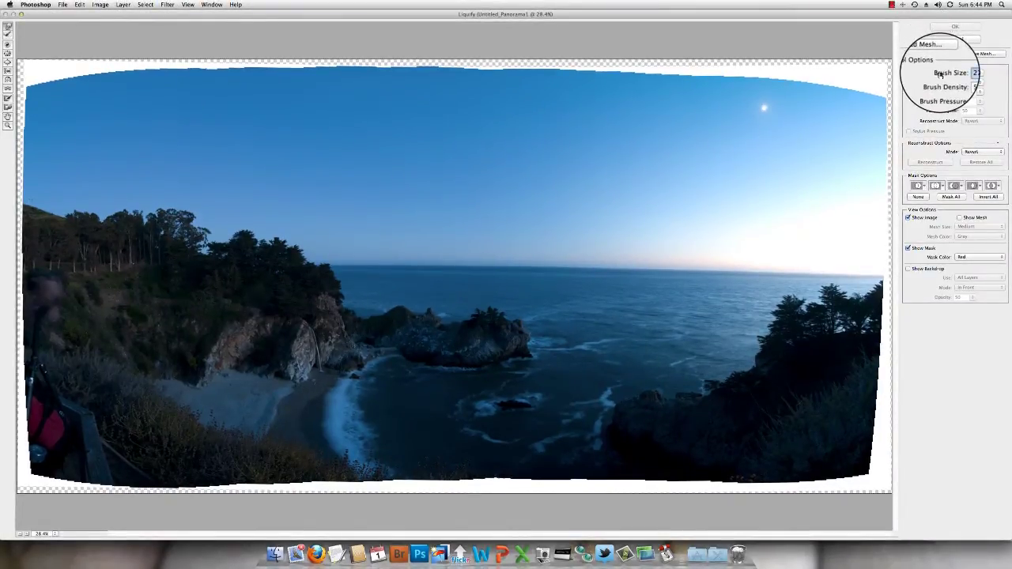
double_click(968, 73)
text(552)
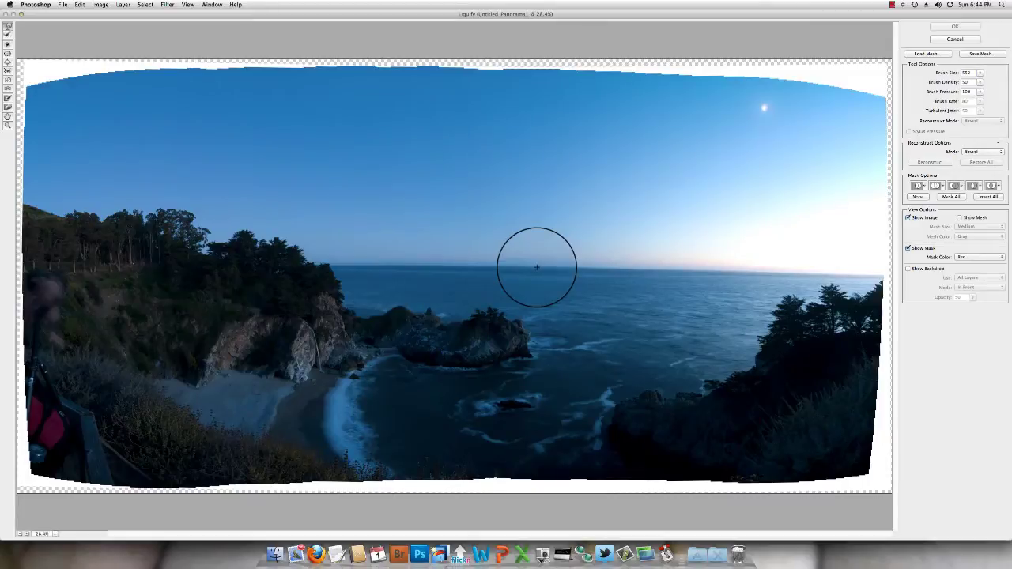
drag(537, 268, 504, 265)
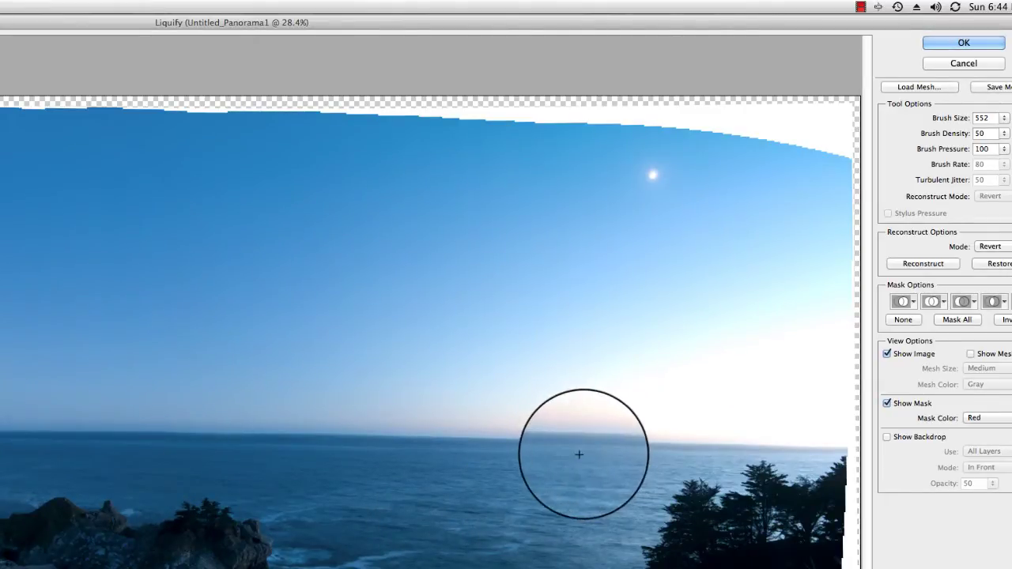
click(978, 43)
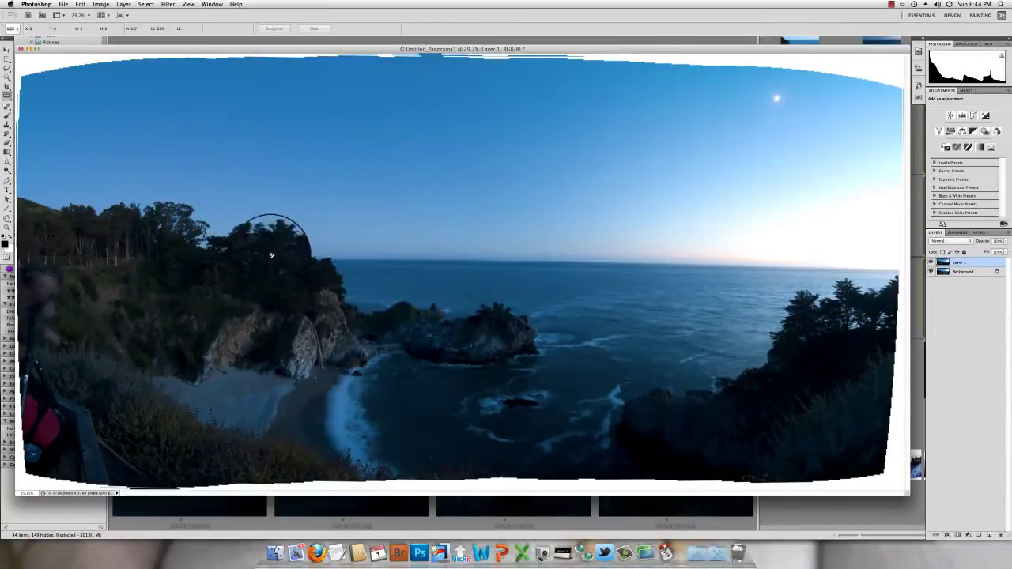
- Measure the horizon with the Ruler tool and rotate the canvas by 1.01° counterclockwise to level it
click(7, 96)
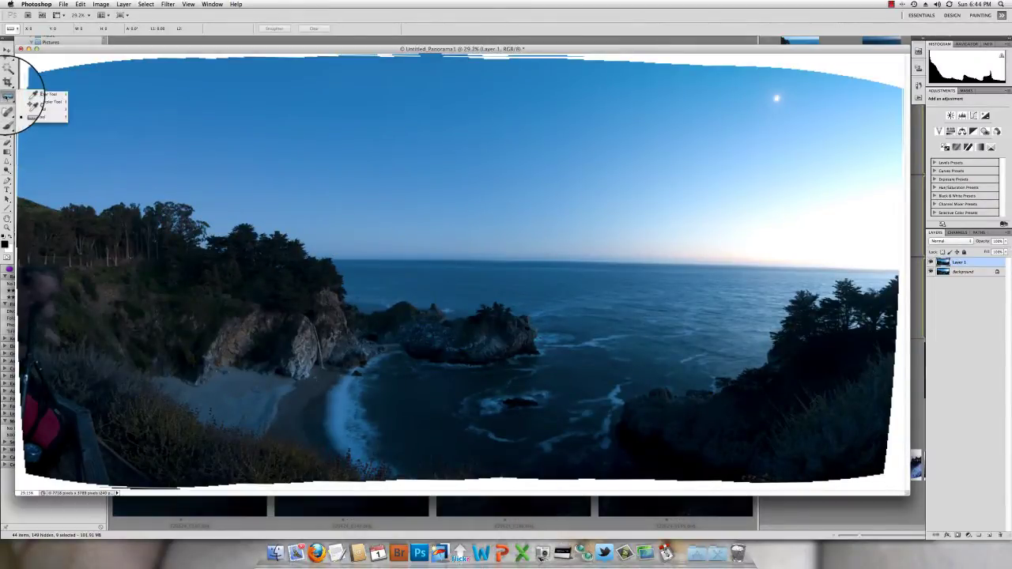
click(41, 116)
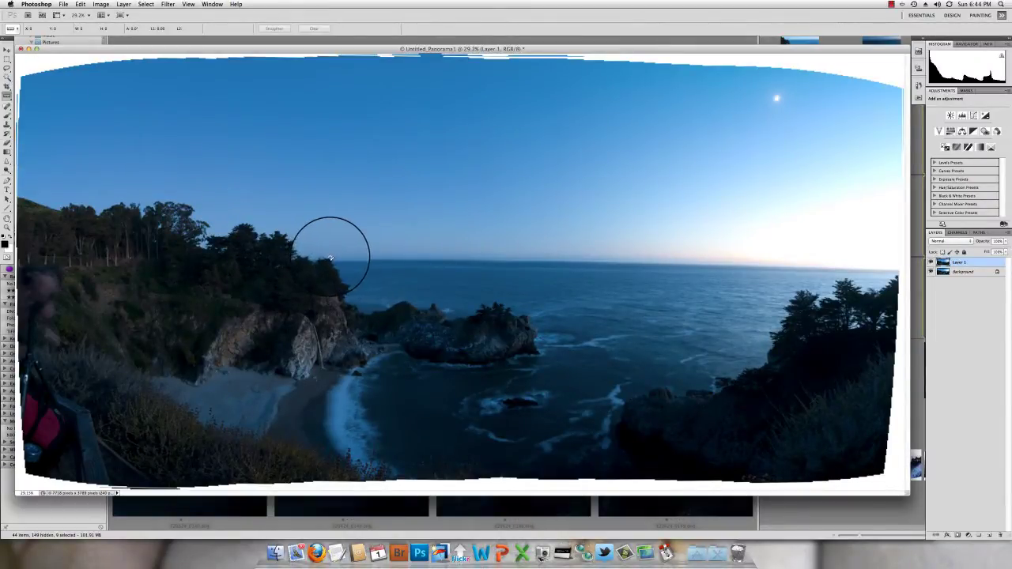
drag(335, 261, 900, 271)
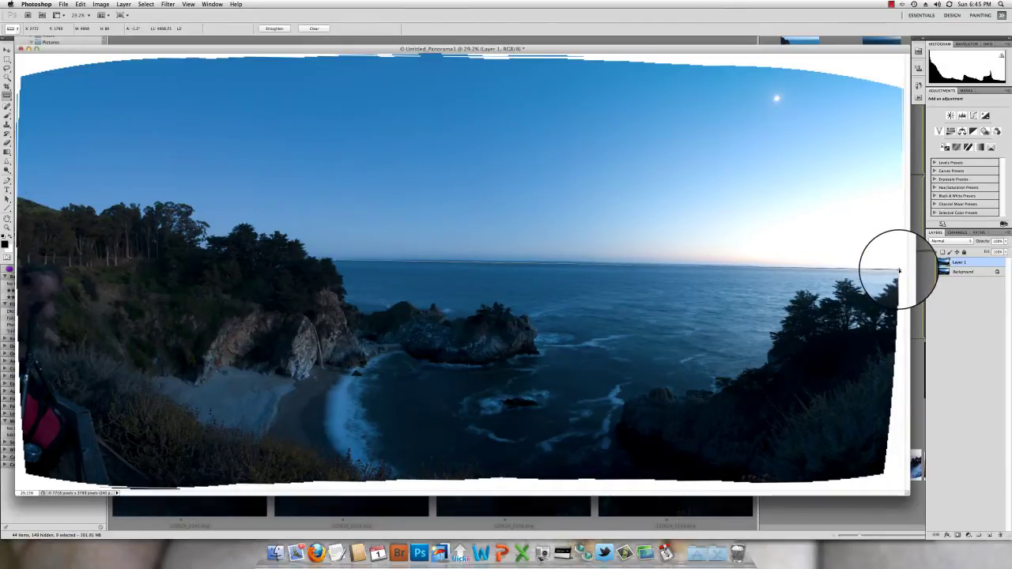
click(100, 5)
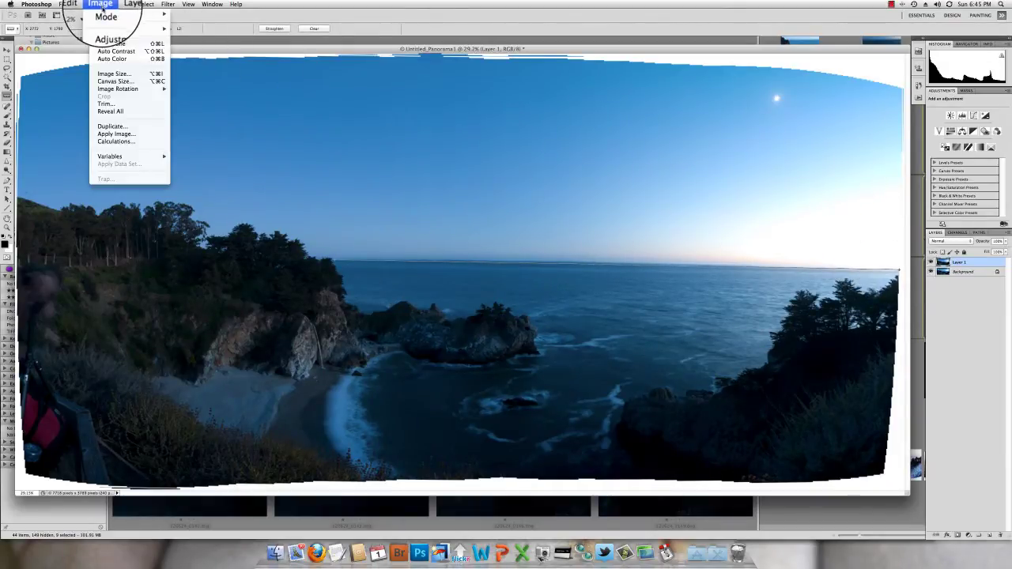
mouse_move(126, 89)
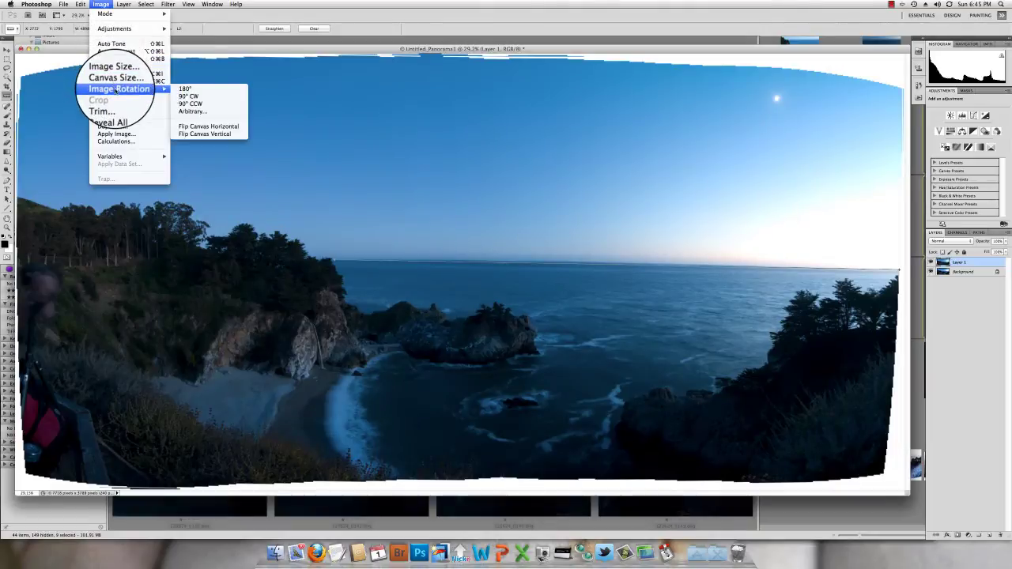
click(199, 116)
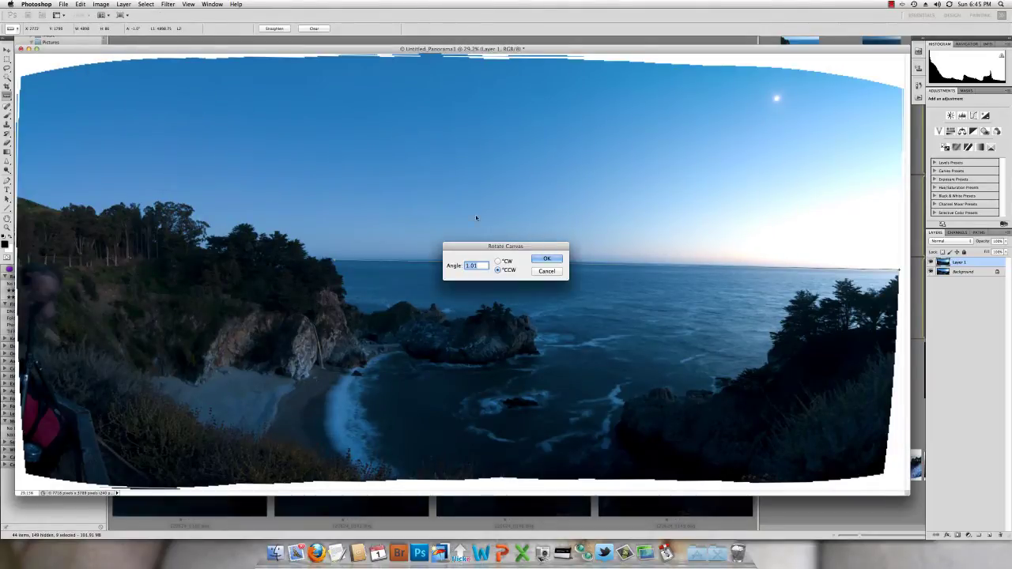
click(556, 260)
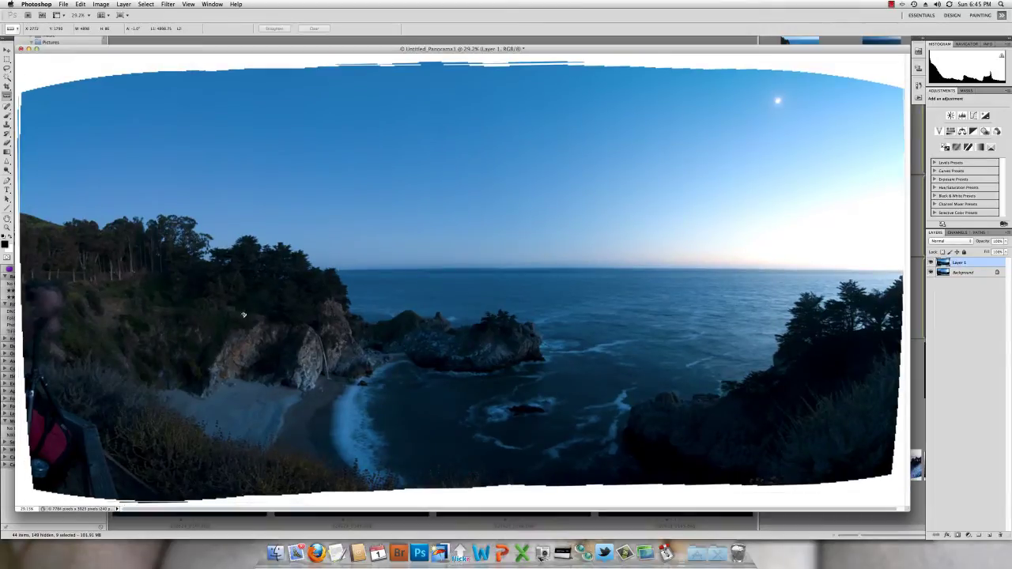
- Crop the panorama to remove the uneven white borders and trim part of the upper sky
click(7, 85)
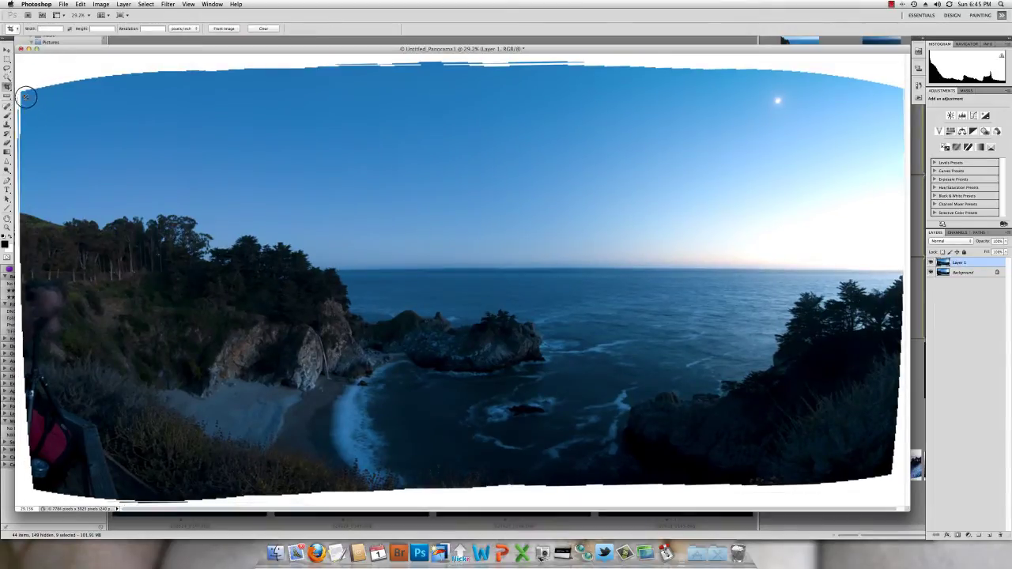
drag(882, 450, 889, 472)
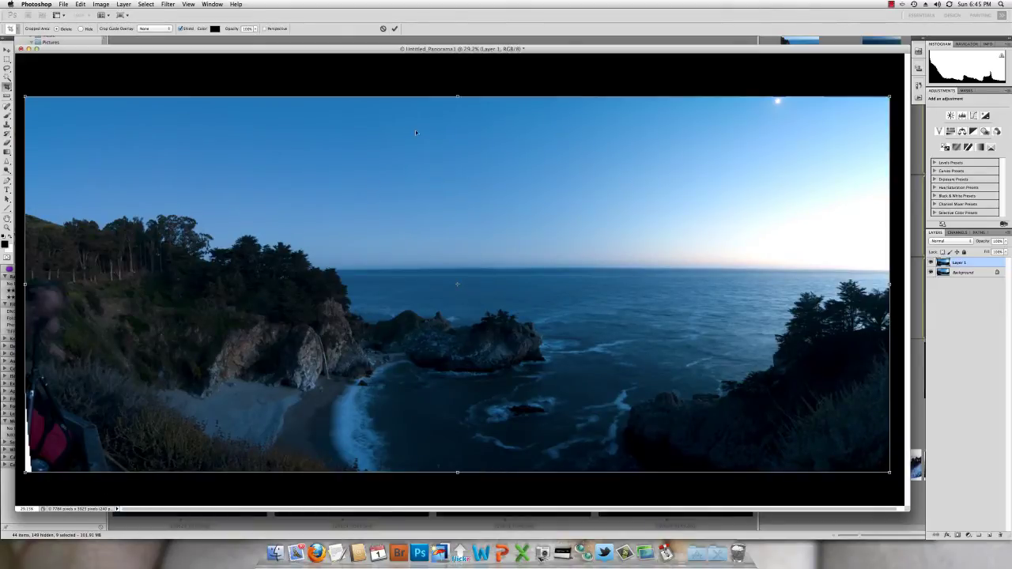
drag(457, 96, 457, 123)
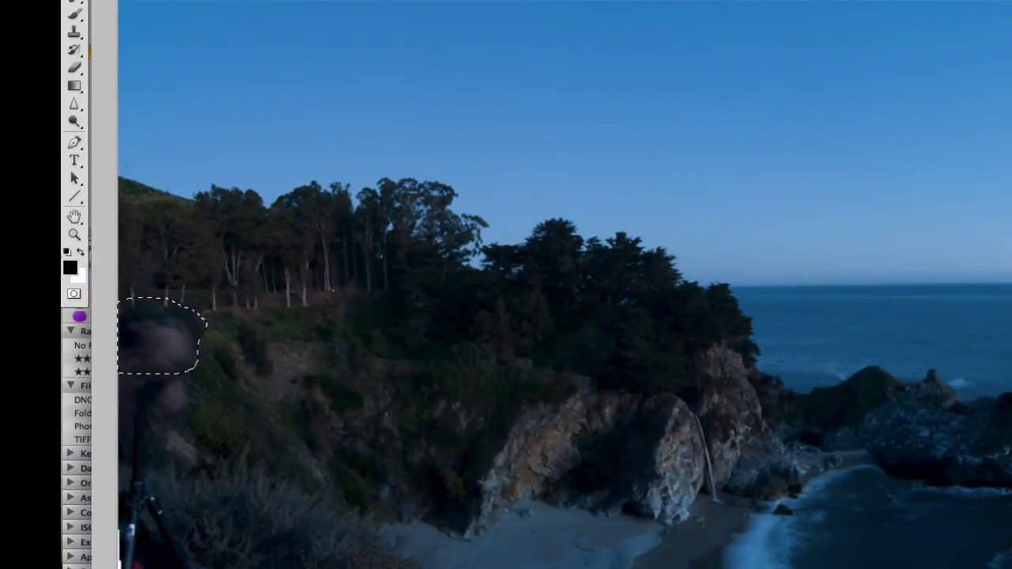
- Fill the lassoed areas around the person's head at the image's left edge to replace them with hillside
click(262, 49)
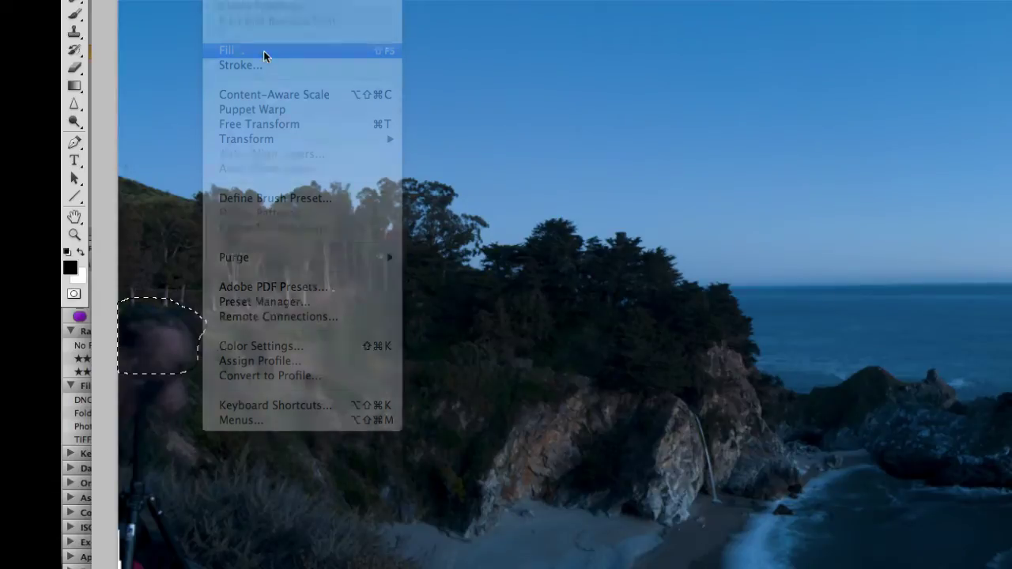
key(Return)
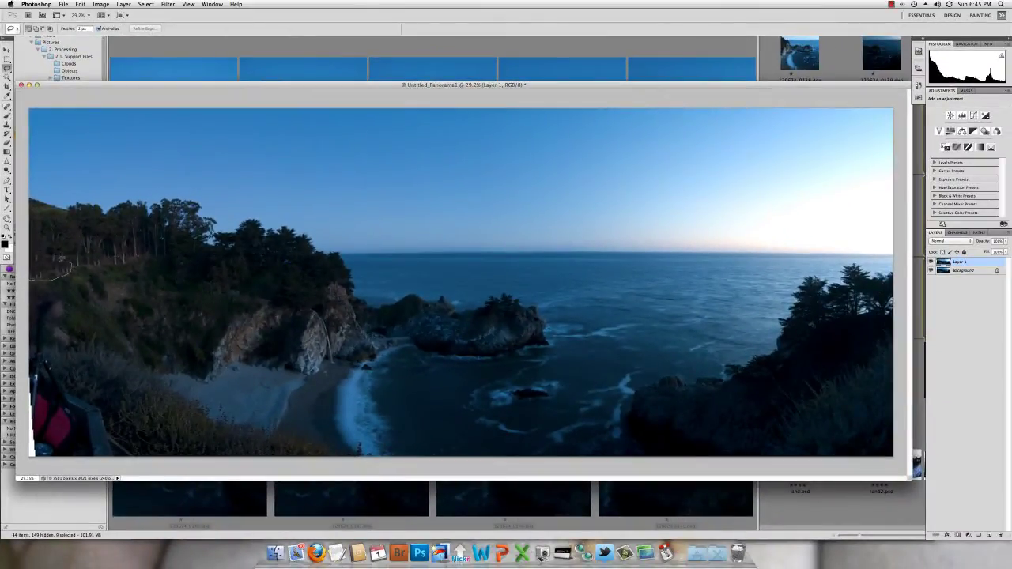
click(82, 5)
click(91, 134)
key(Return)
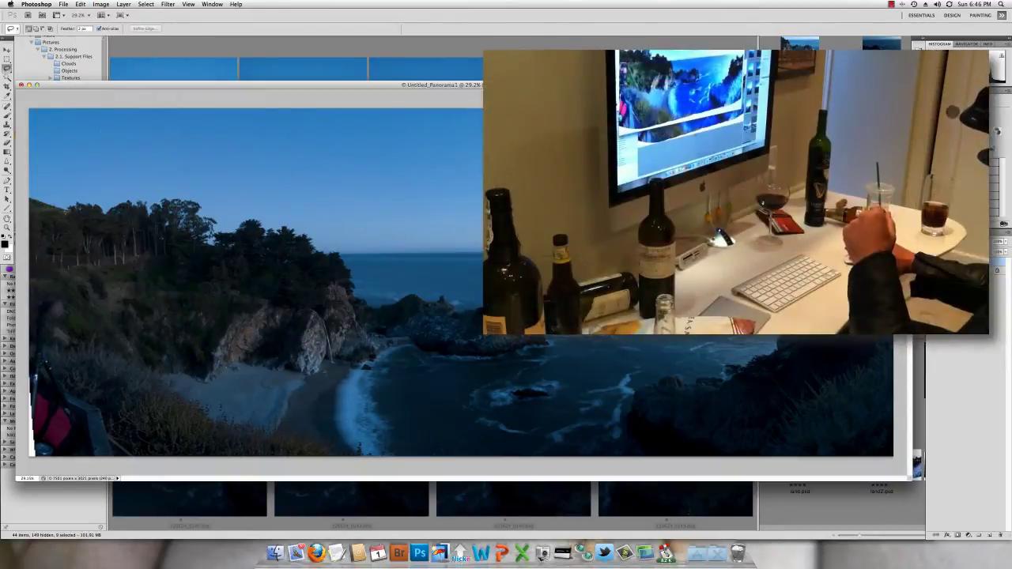
click(82, 5)
click(91, 134)
key(Return)
- Fill the lassoed areas below the head and around the tripod top to blend them into the hillside
click(82, 5)
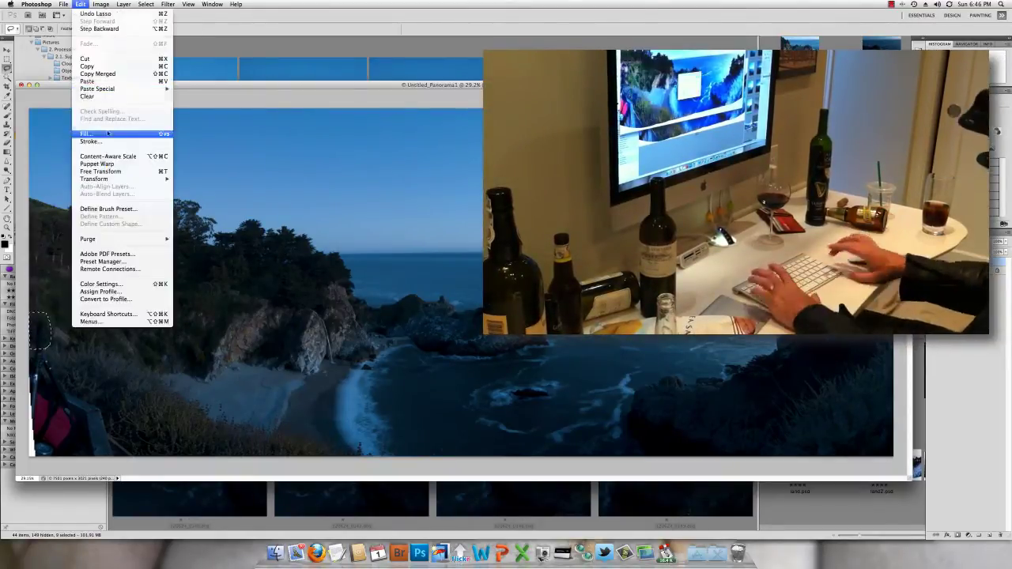
click(108, 134)
key(Return)
click(82, 4)
click(91, 135)
key(Return)
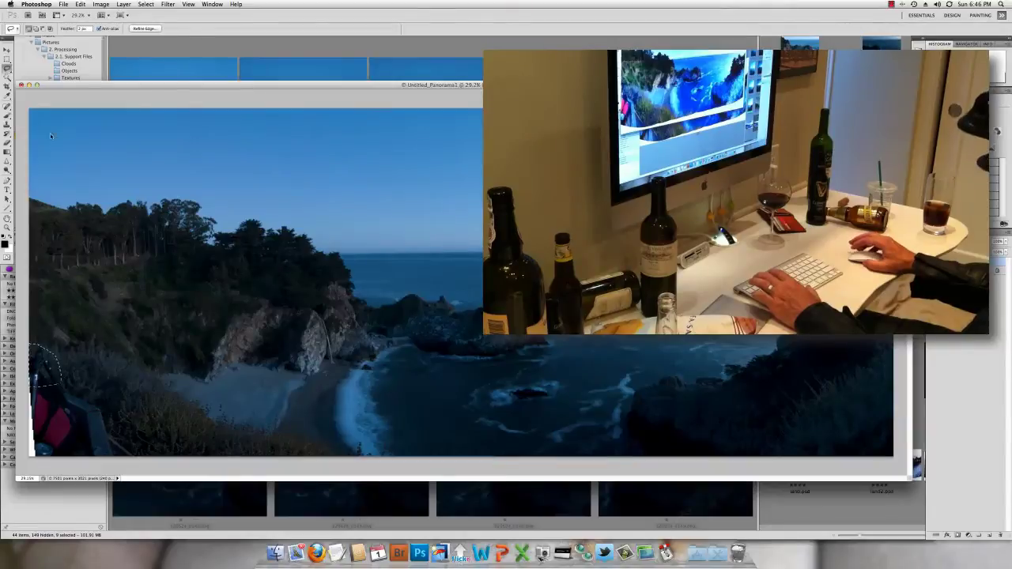
click(82, 5)
click(91, 134)
key(Return)
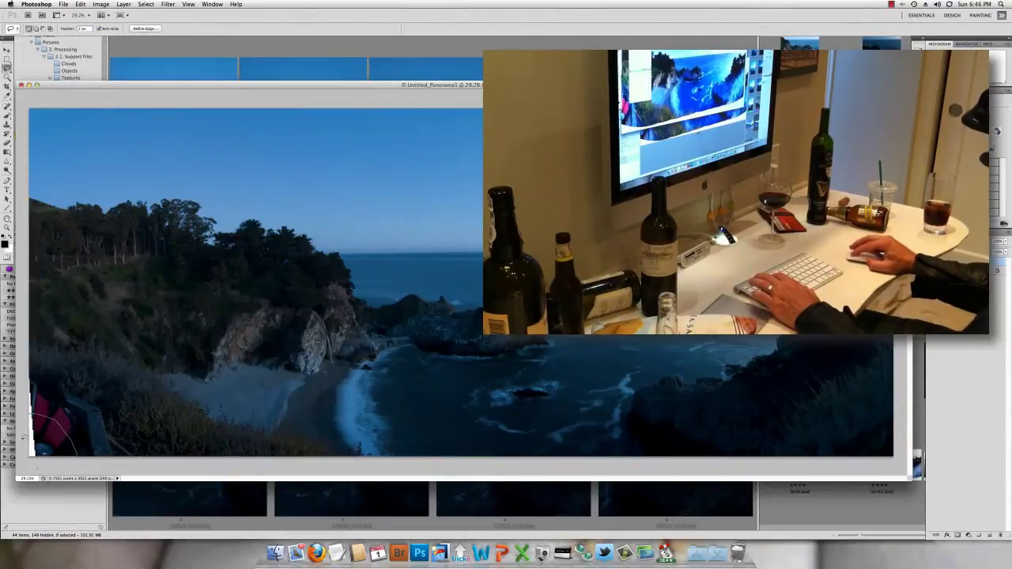
- Fill the white lower-left corner of the image beside the red bag and clear the selection
click(82, 5)
click(91, 135)
key(Return)
click(81, 5)
click(91, 145)
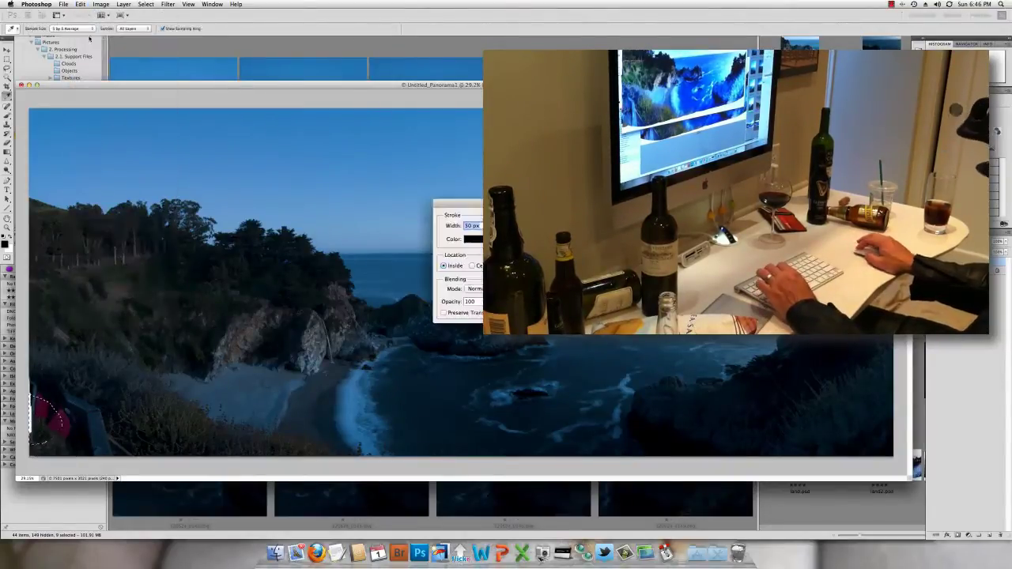
key(Return)
key(ctrl+d)
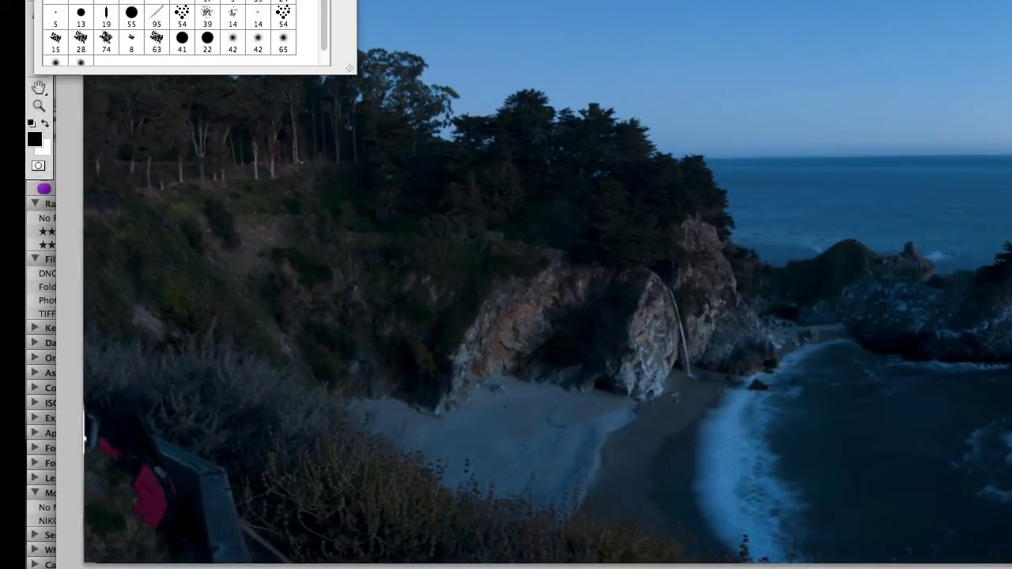
- Clone nearby brush over the red bag and dark gear beside the fence in the image's lower-left corner
key(Return)
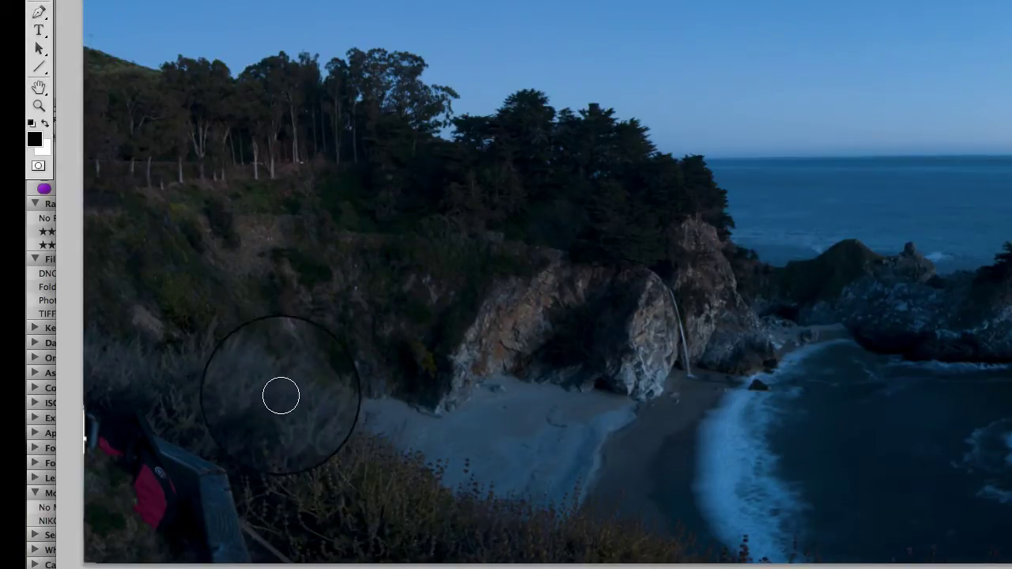
alt+click(281, 396)
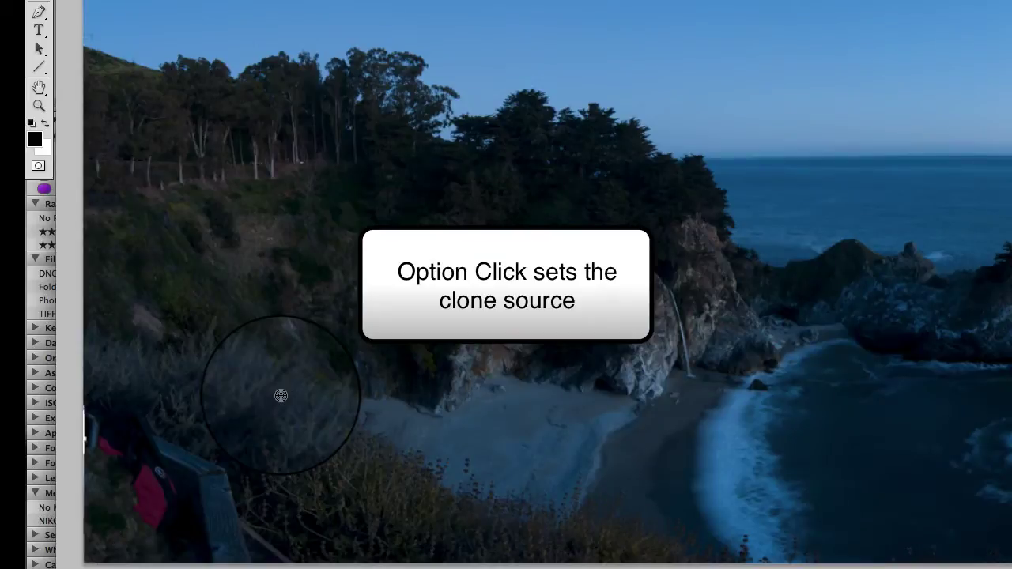
mouse_move(158, 549)
mouse_down()
mouse_move(93, 557)
mouse_move(87, 551)
mouse_move(144, 533)
mouse_move(107, 515)
mouse_move(124, 500)
mouse_move(95, 480)
mouse_up()
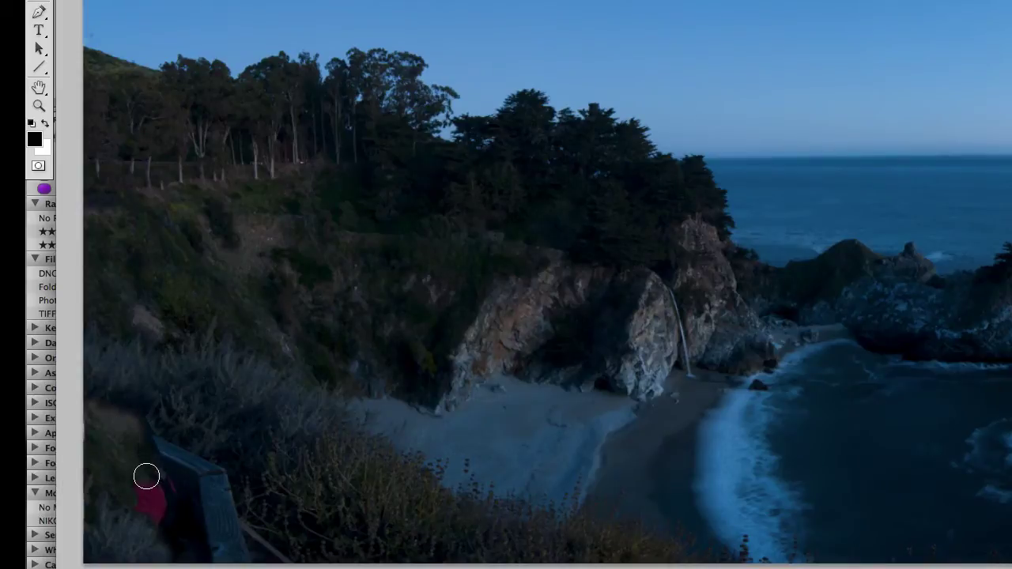
alt+click(199, 406)
drag(171, 450, 131, 430)
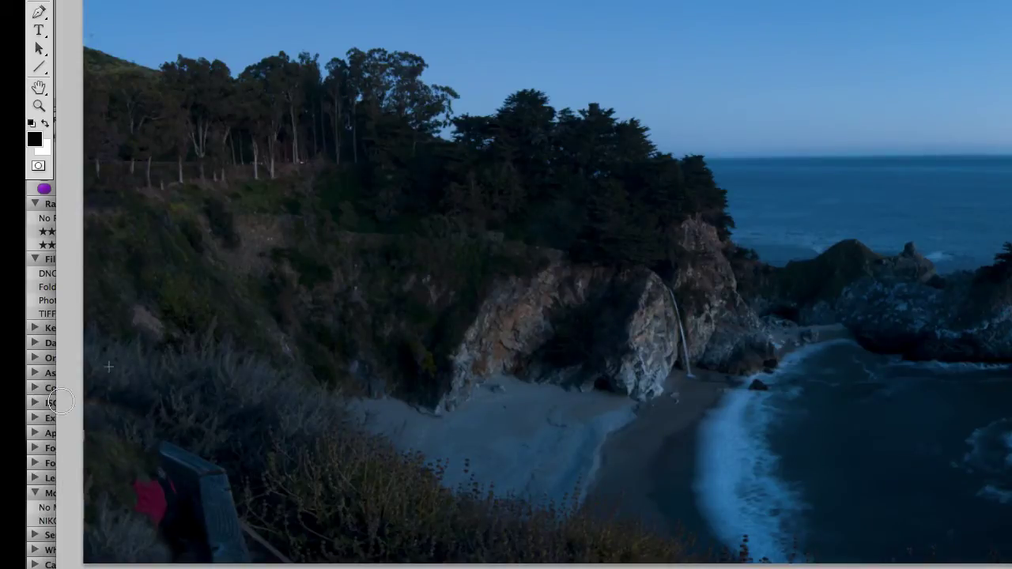
drag(61, 401, 151, 425)
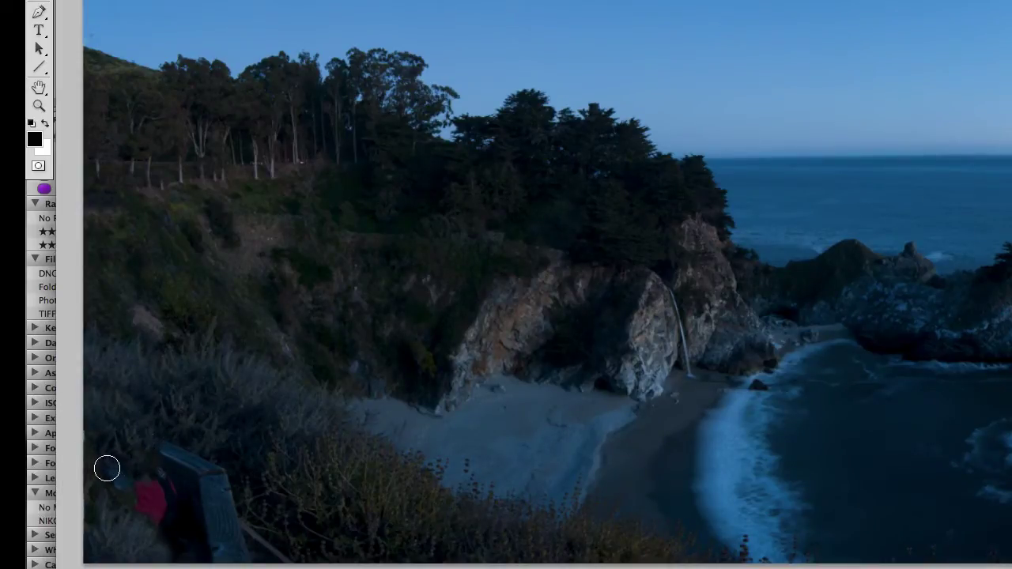
mouse_move(184, 564)
mouse_down()
mouse_move(177, 509)
mouse_move(169, 536)
mouse_up()
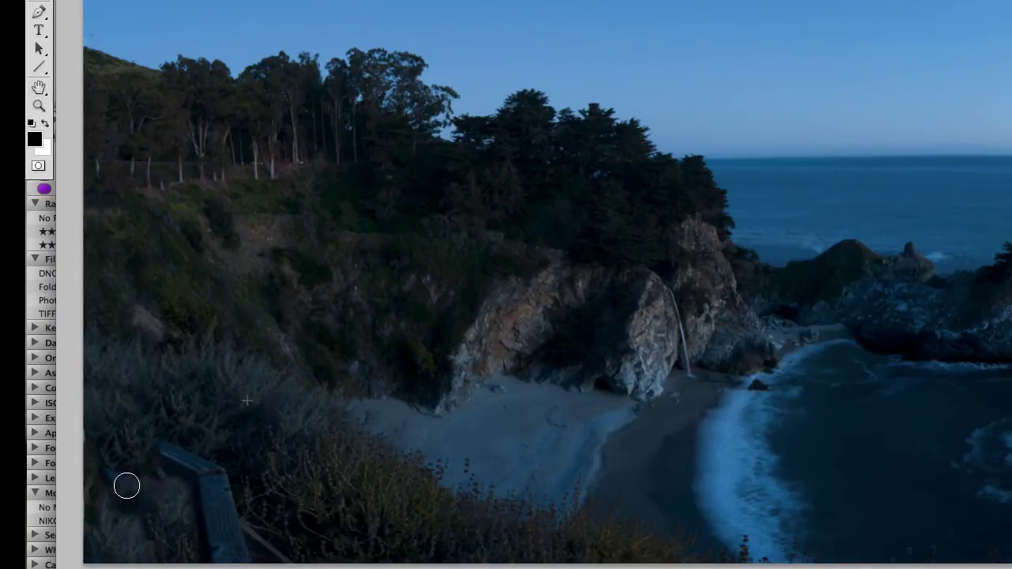
- Clone varied foliage along the lower-left edge and inside the wooden fence to blend the retouched ground
drag(88, 489, 116, 556)
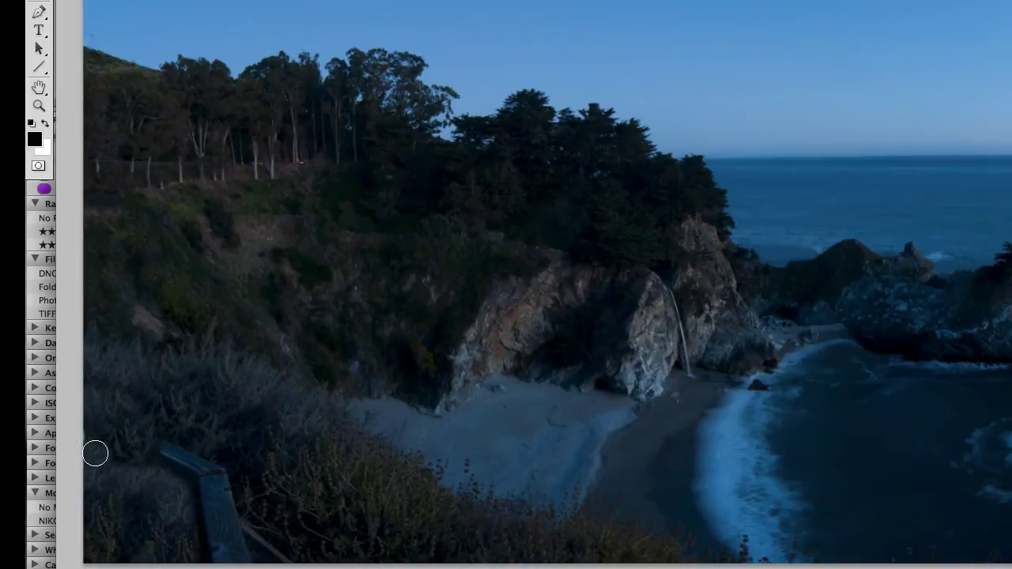
drag(92, 479, 93, 433)
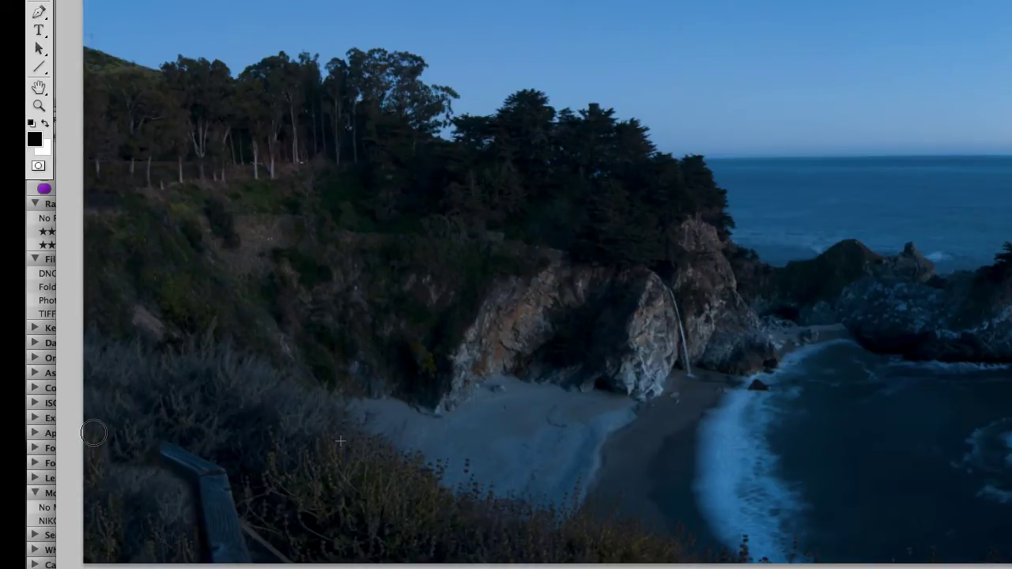
drag(101, 494, 98, 537)
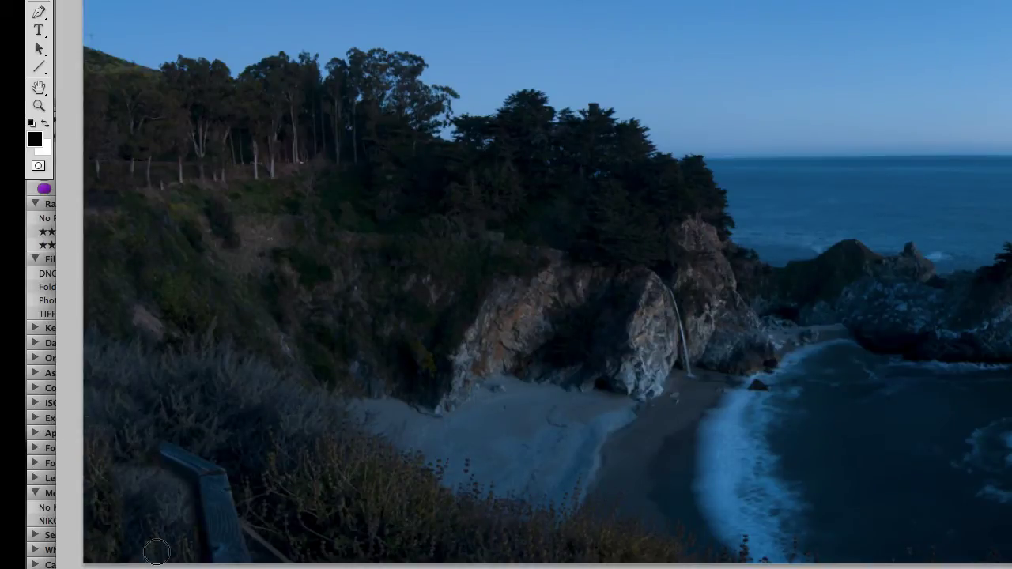
drag(175, 484, 185, 473)
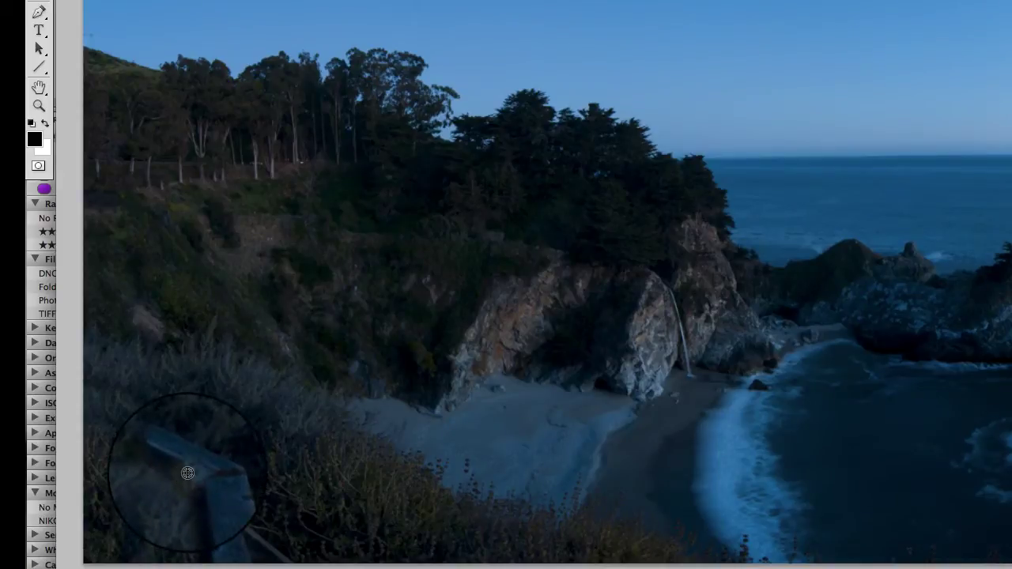
click(187, 473)
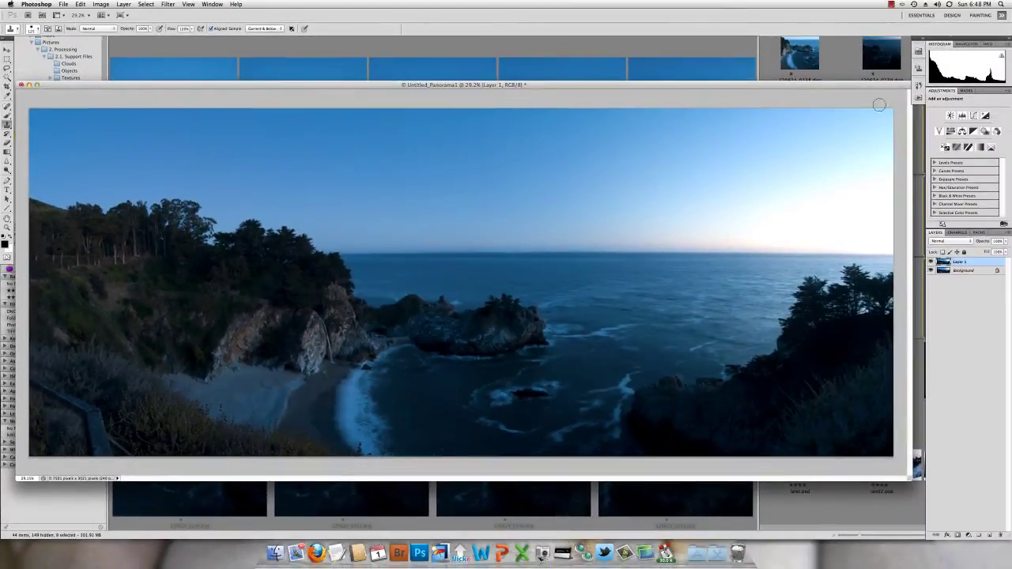
- Place the cloud_texture_by_NOS2002 image from the Textures folder and stretch it across the full sky down to the horizon
click(918, 51)
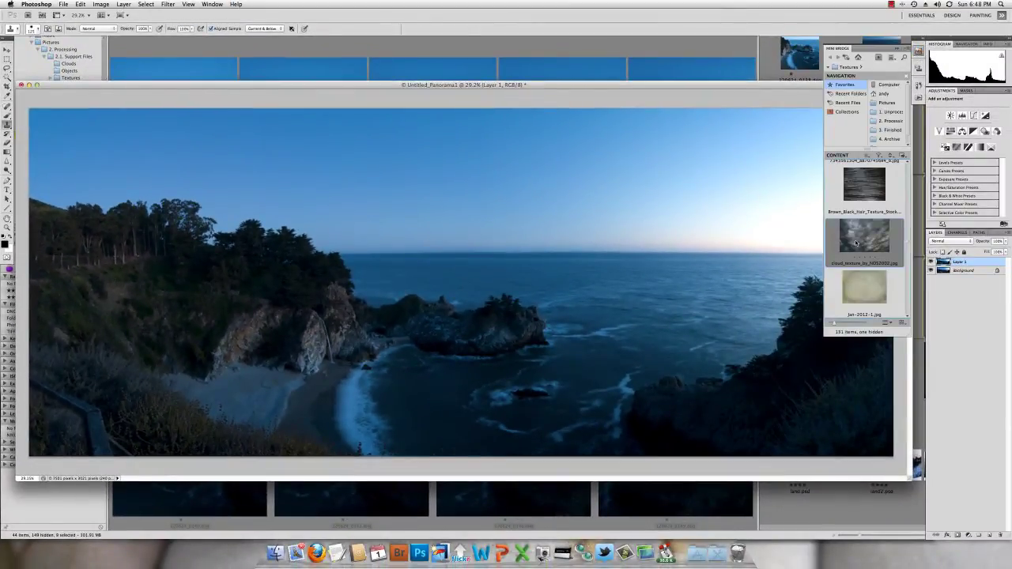
drag(856, 243, 580, 227)
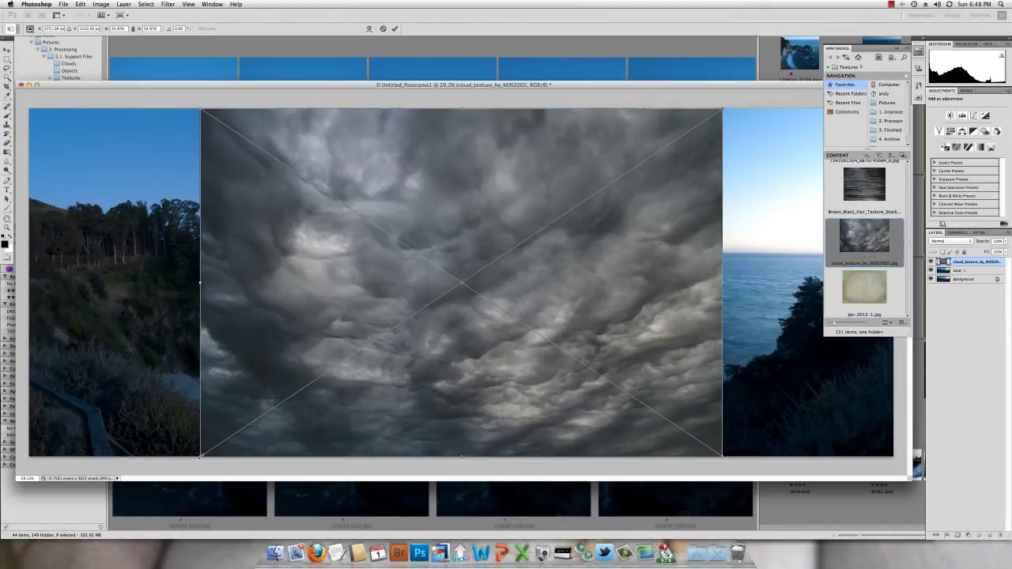
drag(201, 457, 26, 254)
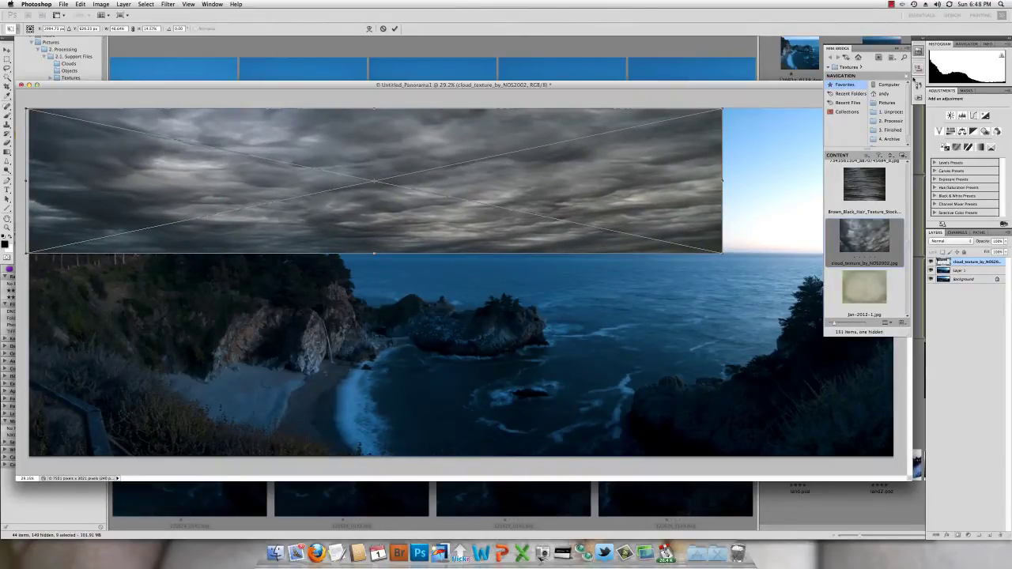
click(894, 54)
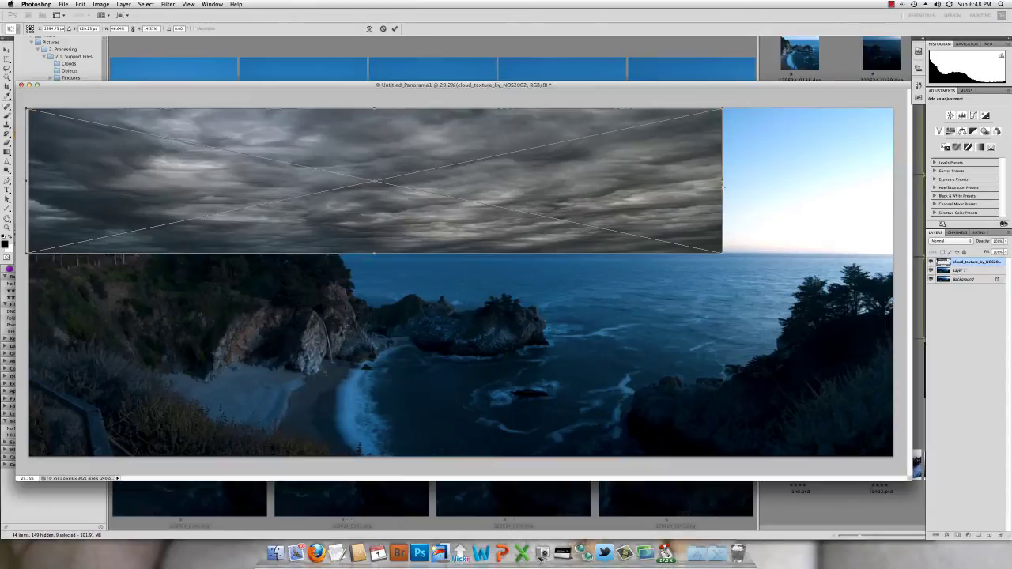
drag(722, 181, 893, 181)
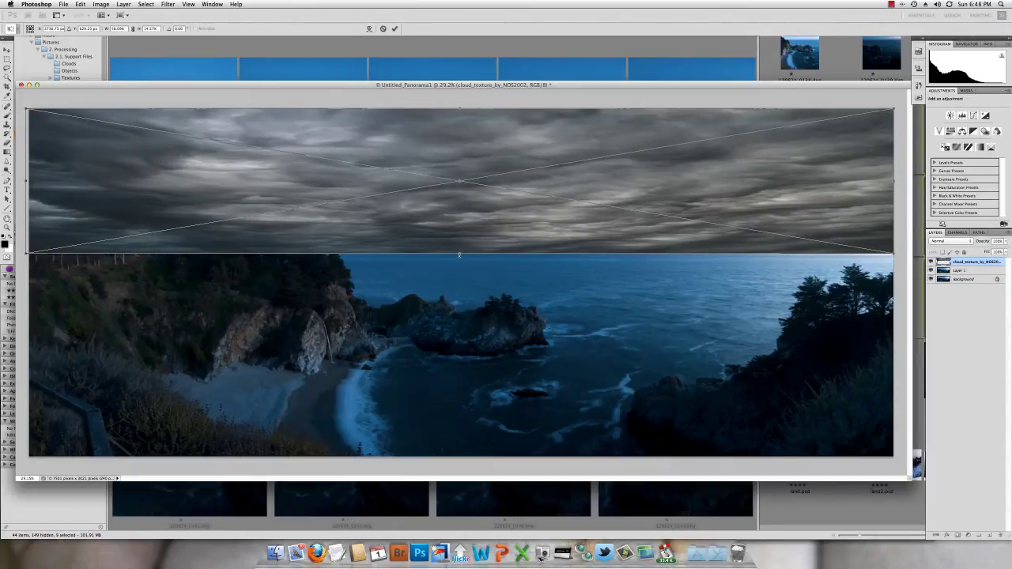
drag(459, 255, 459, 257)
key(Return)
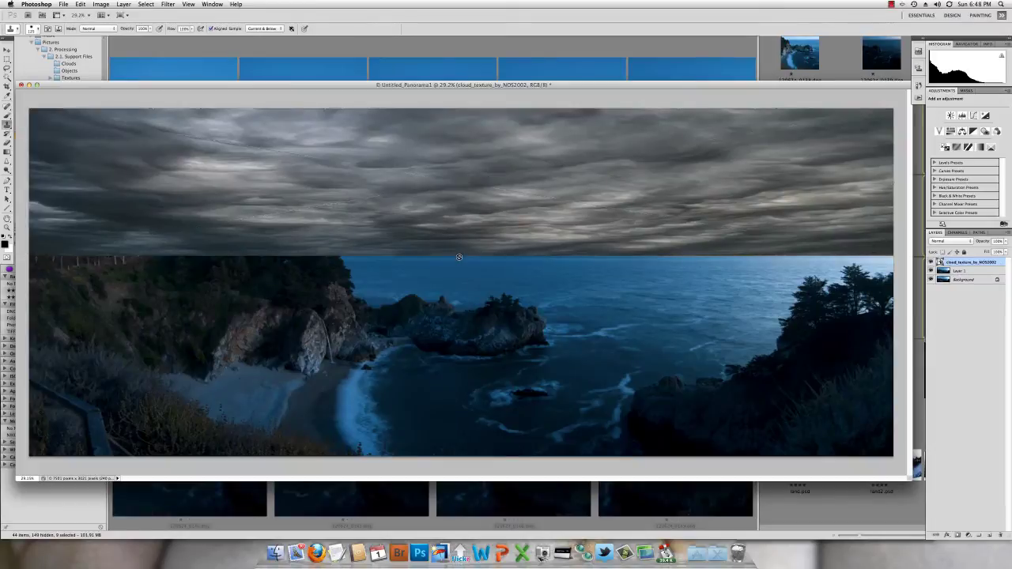
- Set the cloud layer's blend mode to Overlay and fade it upward from the horizon with a gradient on its layer mask
click(947, 241)
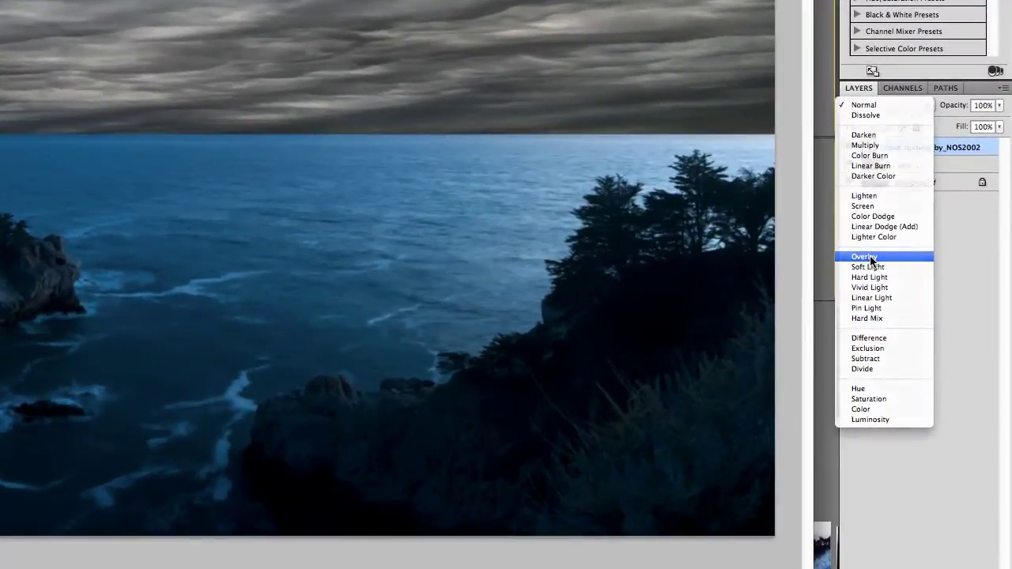
click(864, 257)
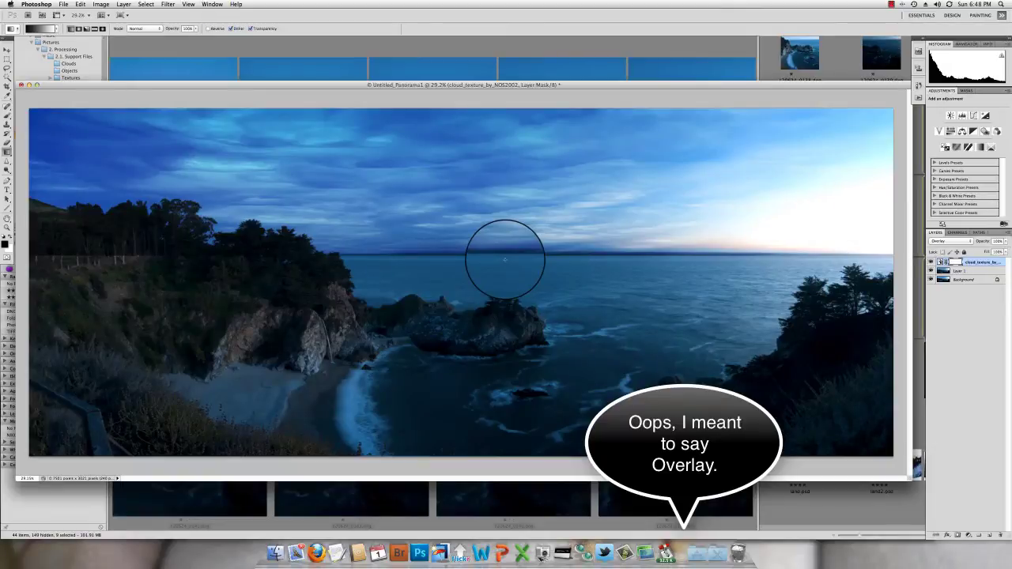
drag(505, 258, 506, 178)
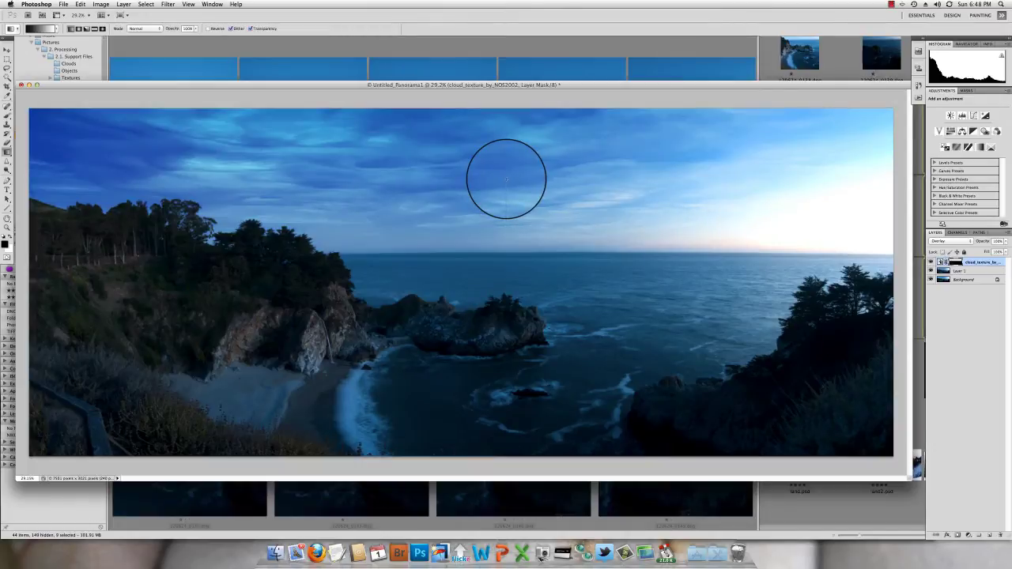
drag(495, 254, 495, 162)
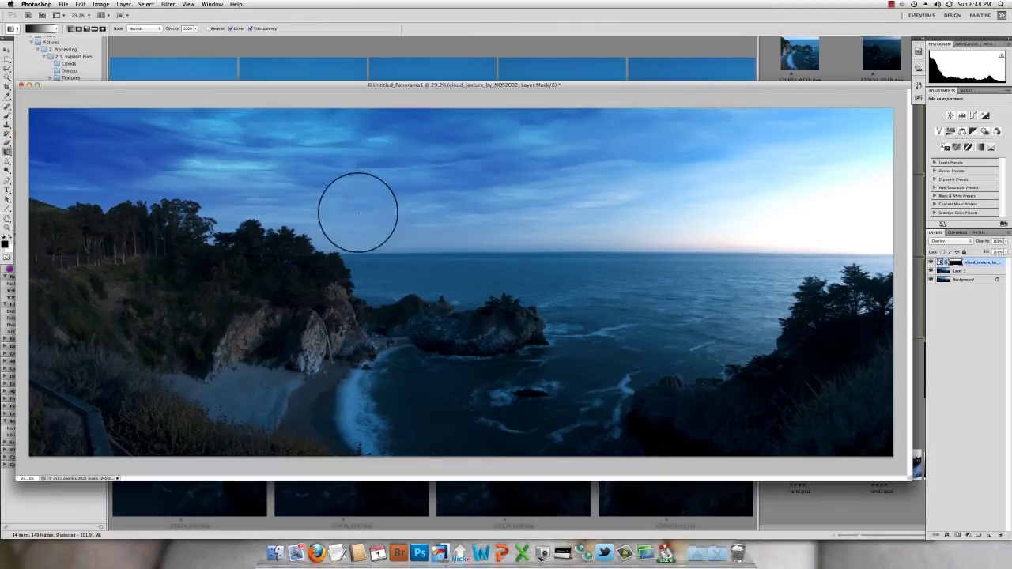
- Paint on the cloud layer's mask with a soft 200 px brush to remove the clouds from the trees and left hillside
click(7, 115)
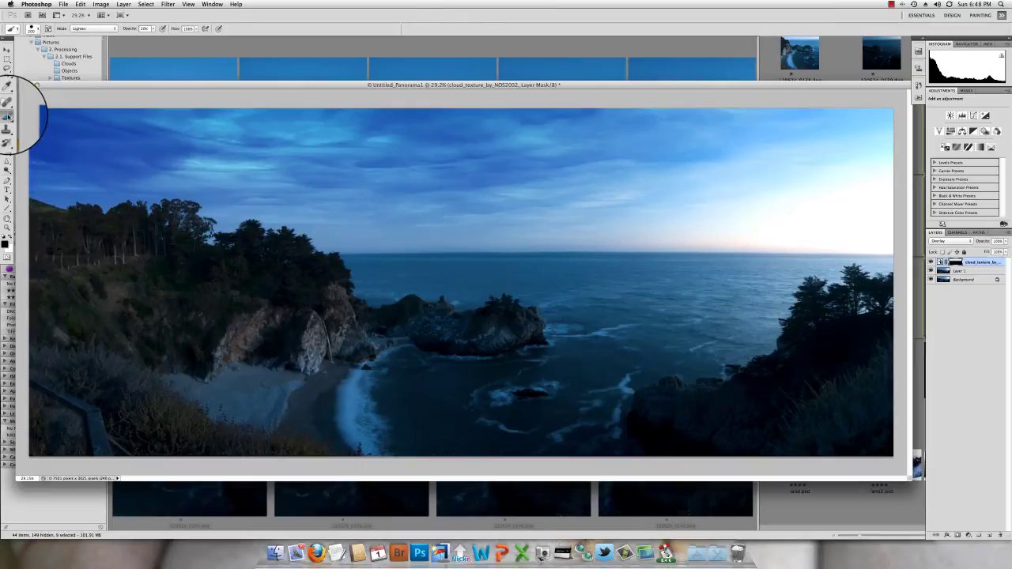
click(38, 30)
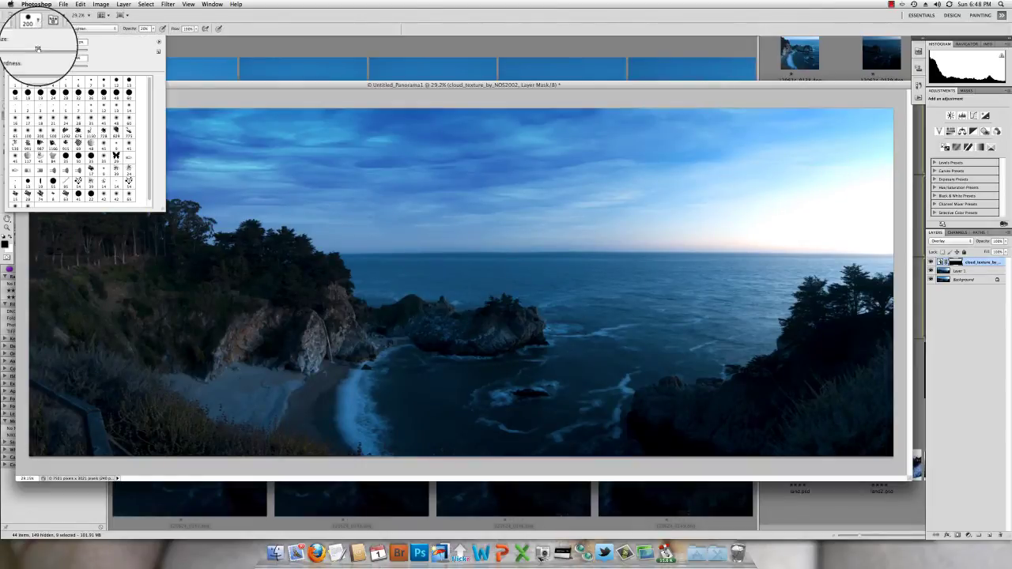
drag(79, 63, 10, 66)
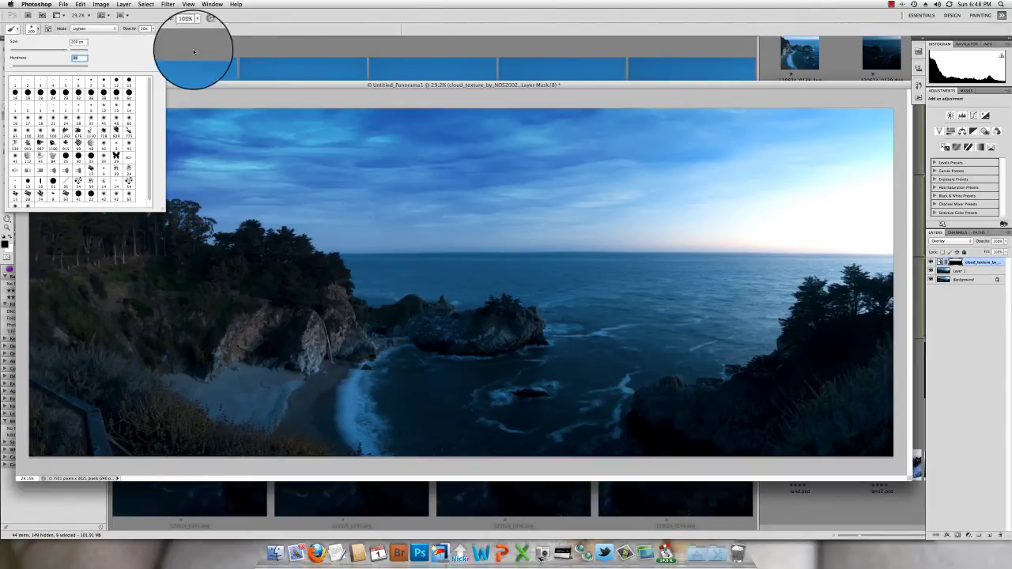
click(219, 85)
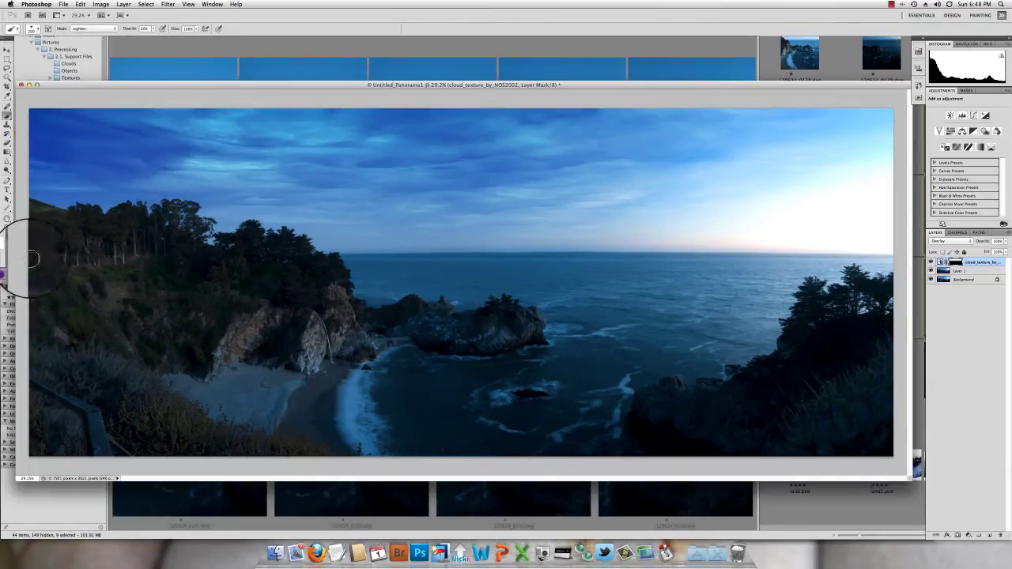
mouse_move(161, 269)
mouse_down()
mouse_move(186, 243)
mouse_move(88, 229)
mouse_move(273, 262)
mouse_move(148, 265)
mouse_move(256, 271)
mouse_move(163, 259)
mouse_move(158, 237)
mouse_move(176, 253)
mouse_move(169, 231)
mouse_move(151, 248)
mouse_move(133, 231)
mouse_move(103, 237)
mouse_move(86, 218)
mouse_move(73, 228)
mouse_move(91, 223)
mouse_move(85, 218)
mouse_move(49, 228)
mouse_up()
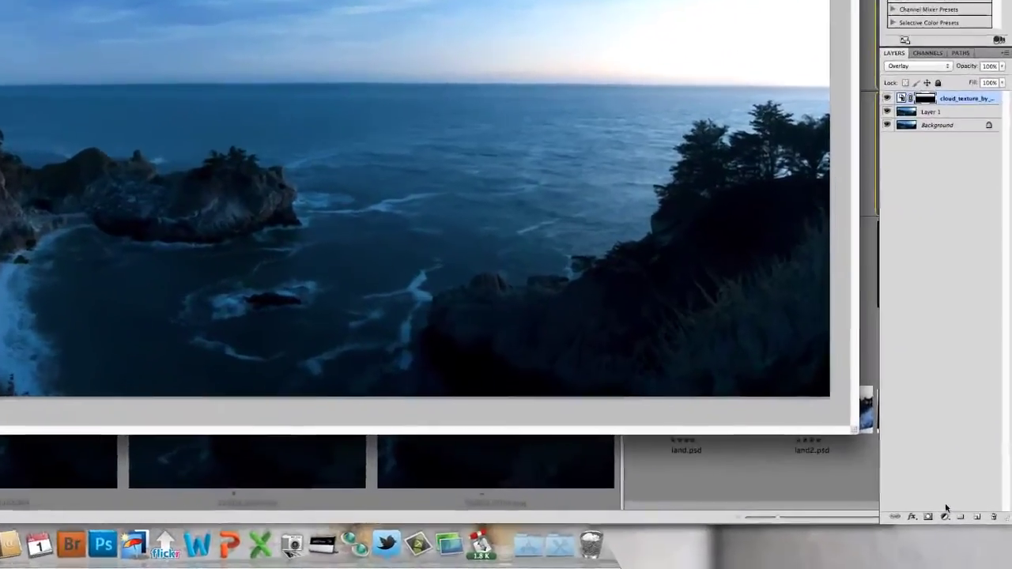
- Add a Black & White adjustment layer above the clouds and try its Maximum White and Maximum Black presets
click(969, 535)
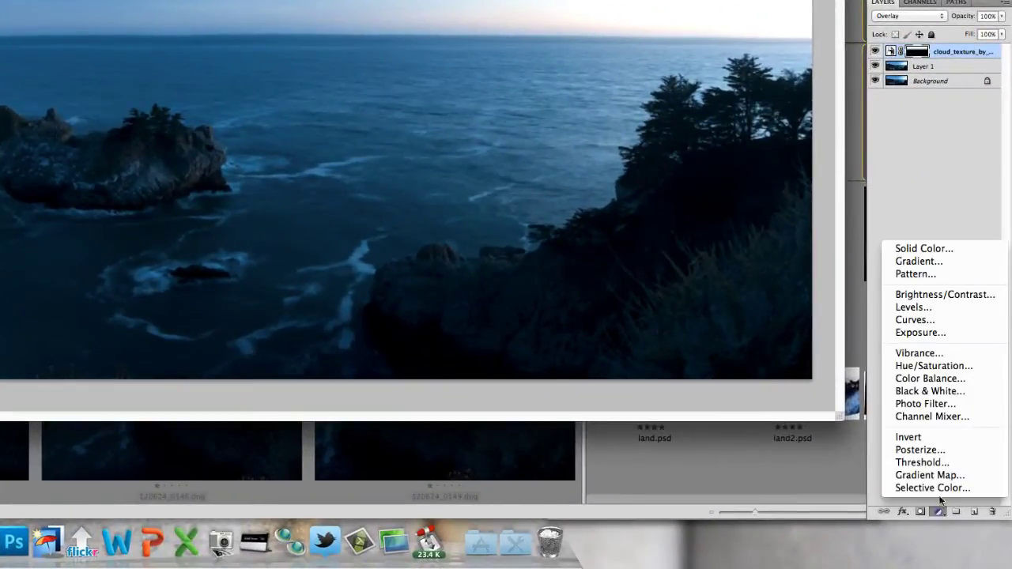
click(929, 393)
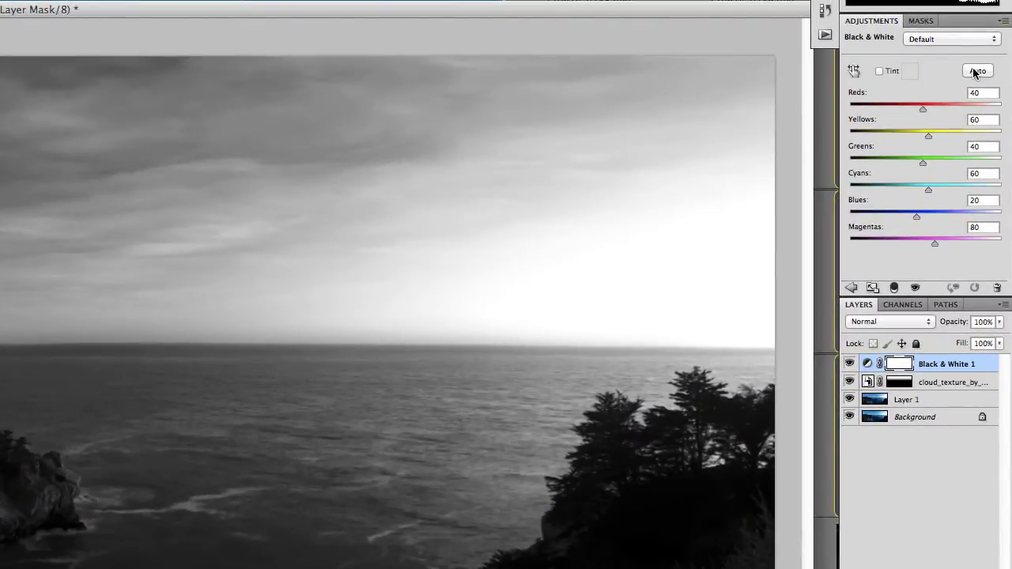
click(975, 41)
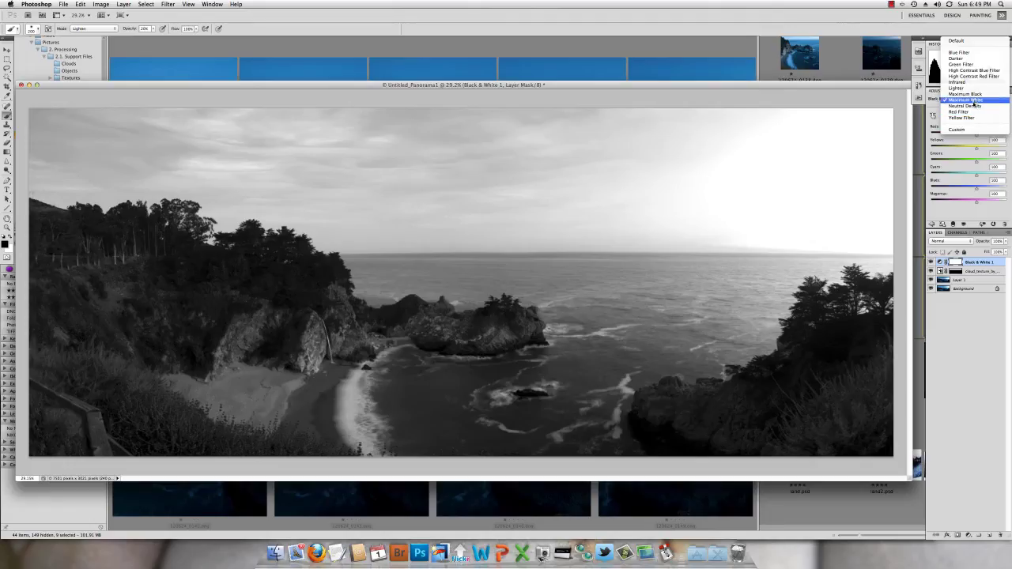
click(976, 94)
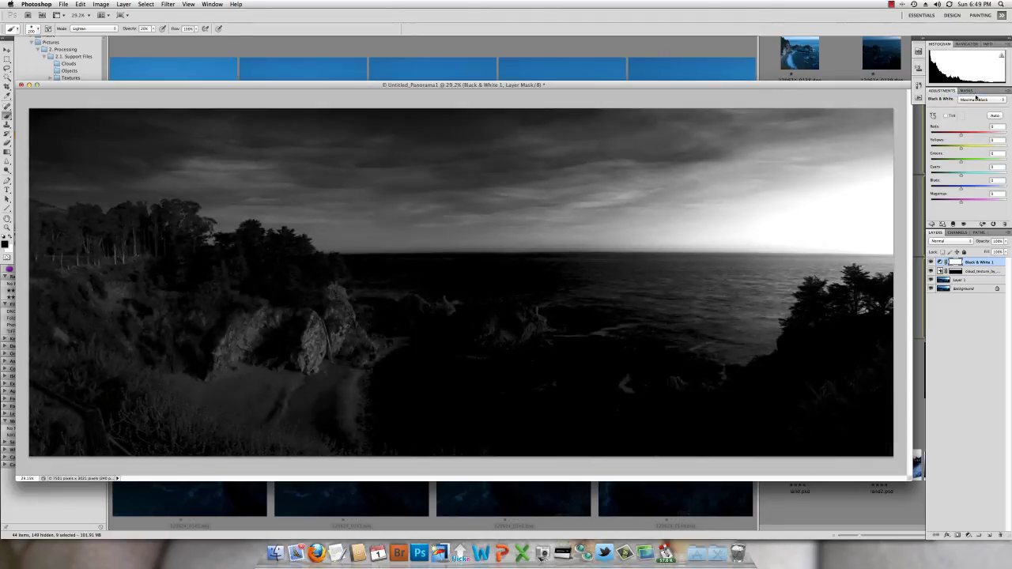
- Try the High Contrast Blue and Red Filter presets on the Black & White layer and settle on Darker
click(977, 100)
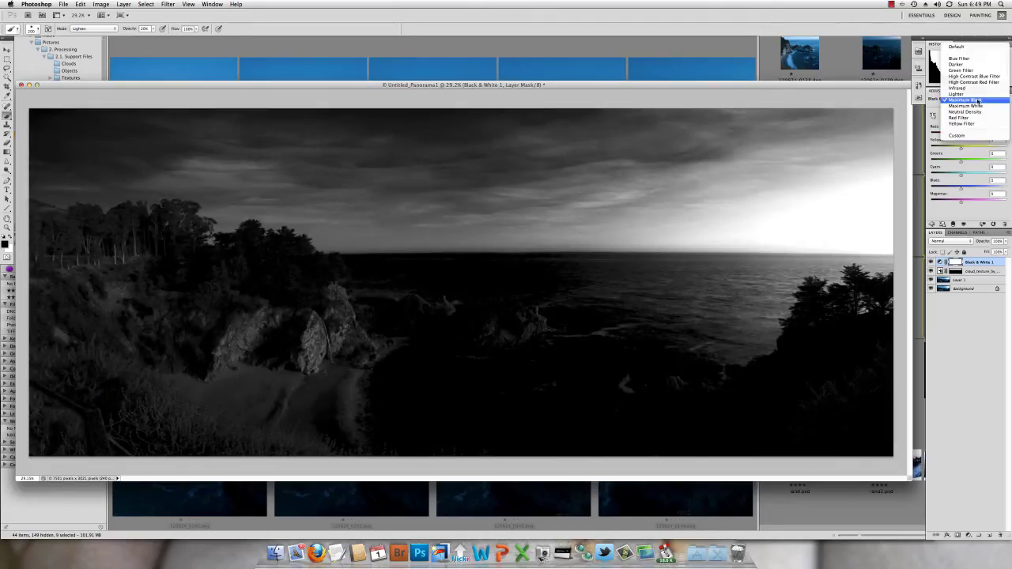
key(Escape)
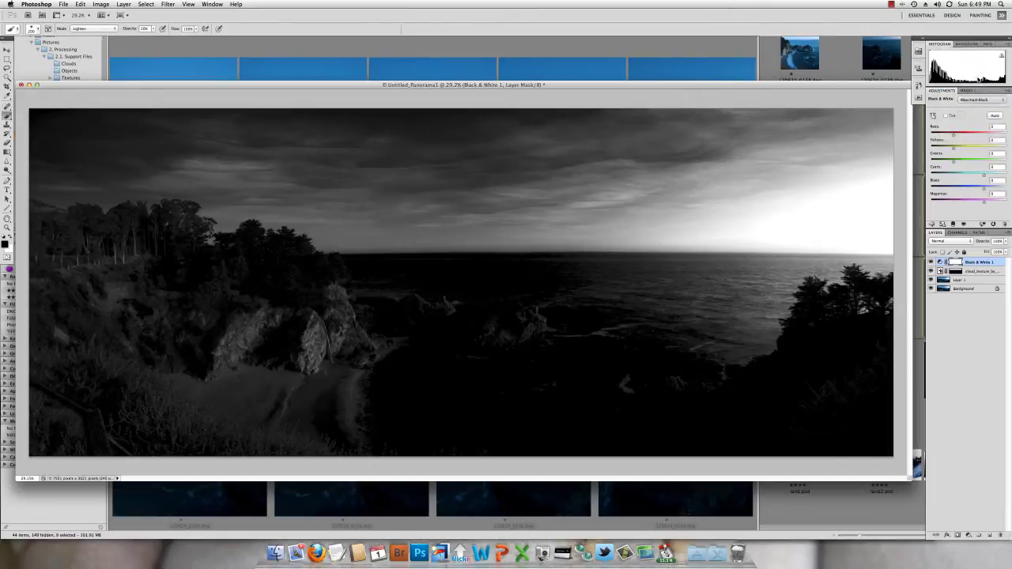
click(978, 100)
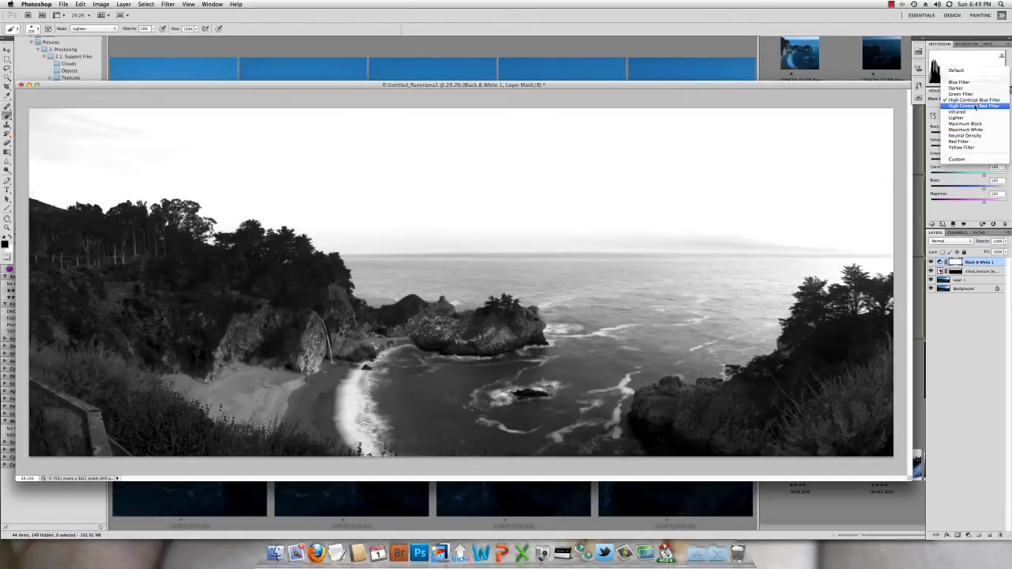
click(976, 106)
click(976, 100)
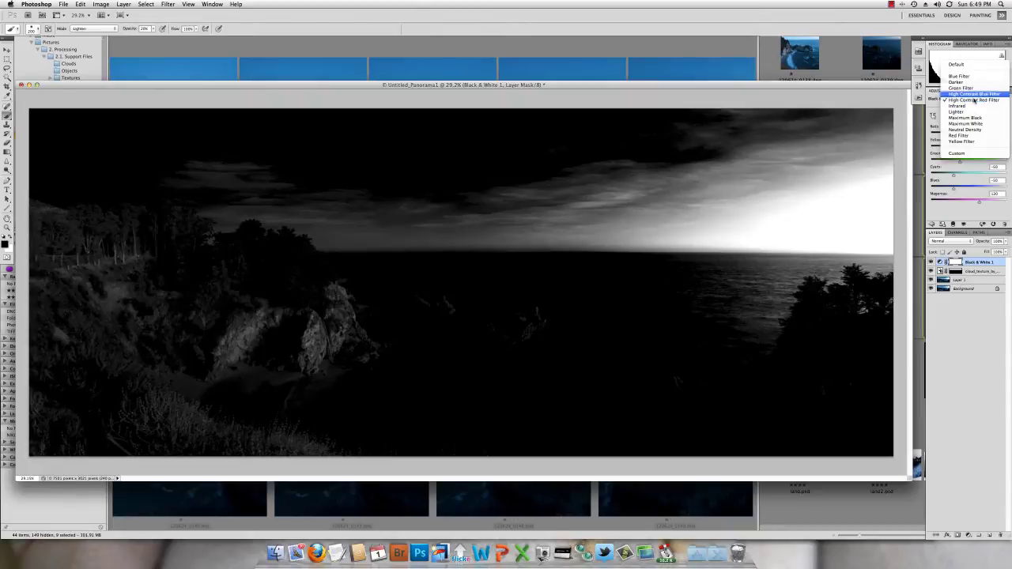
click(974, 81)
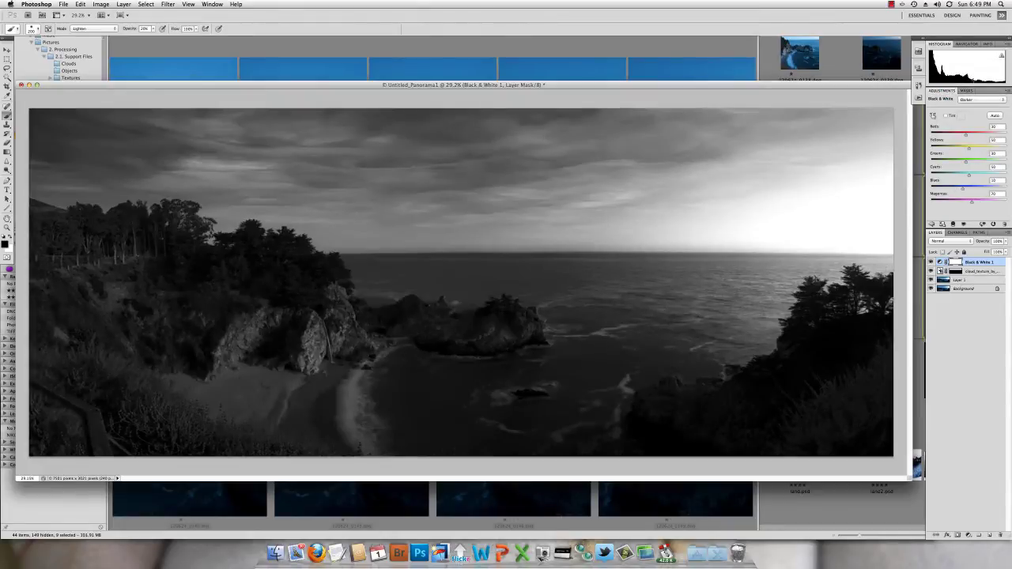
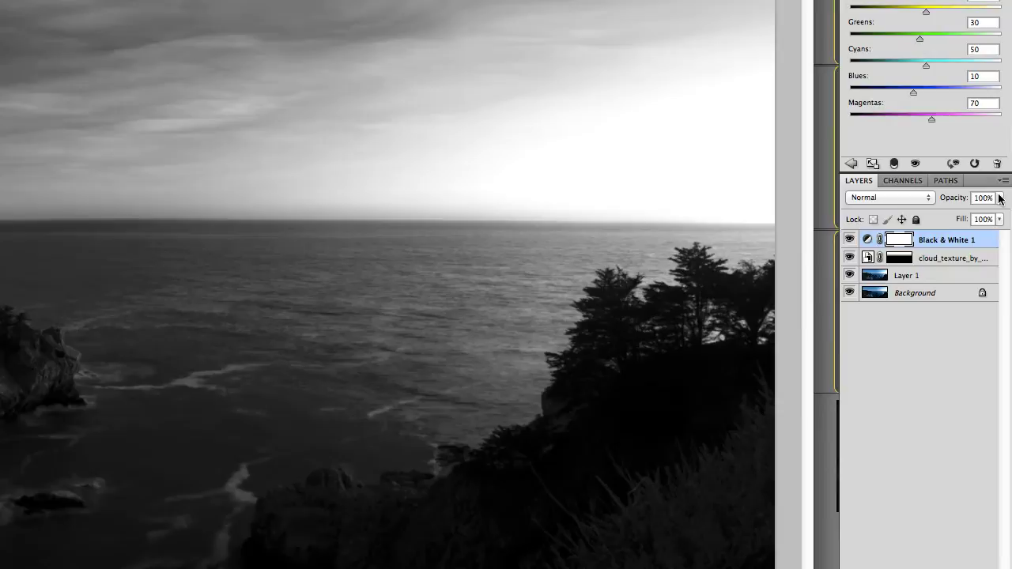
- Add a new top layer in Overlay mode, filled with 50% gray, and name it "dodge burn"
click(859, 190)
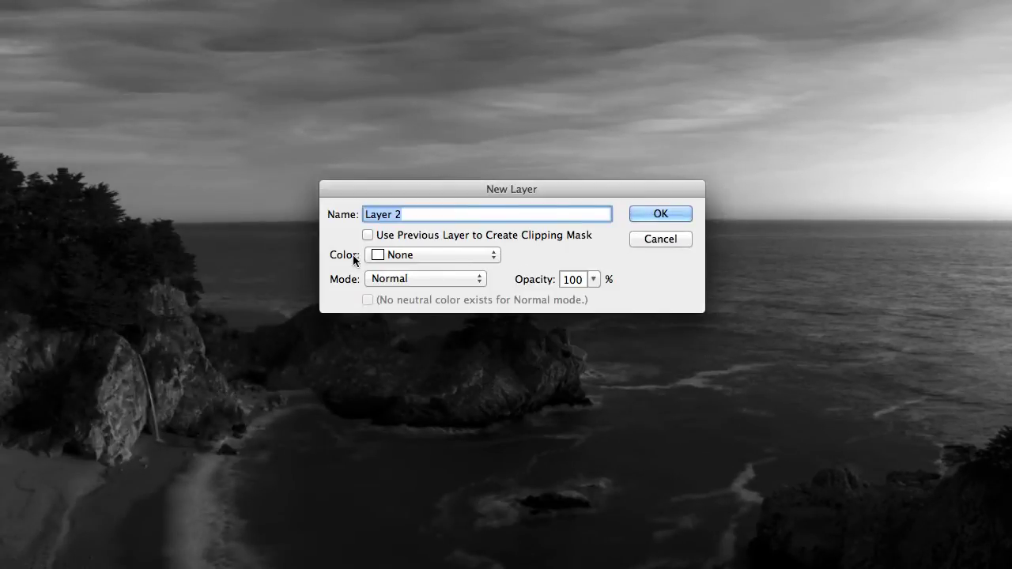
click(426, 279)
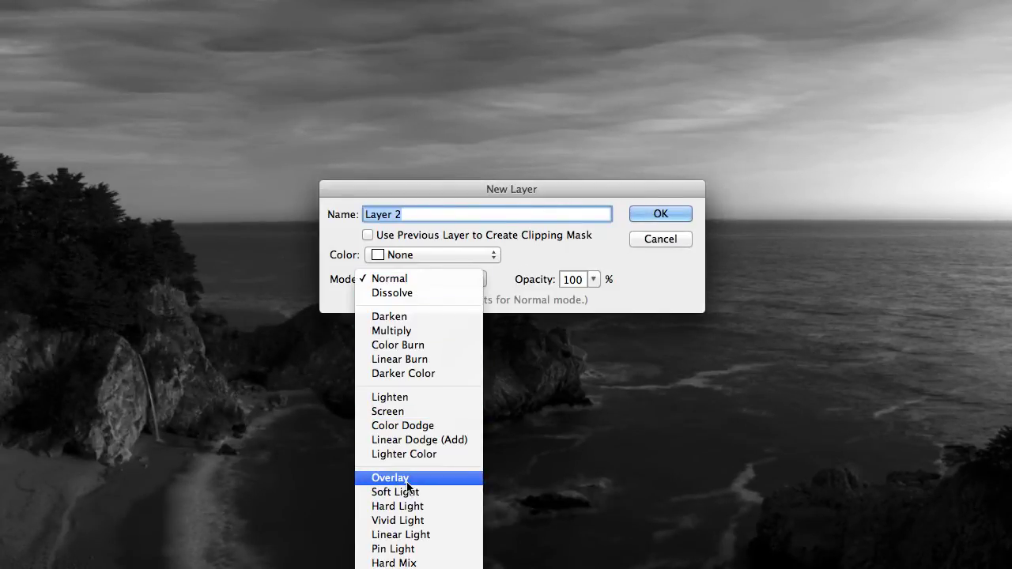
click(398, 477)
click(393, 299)
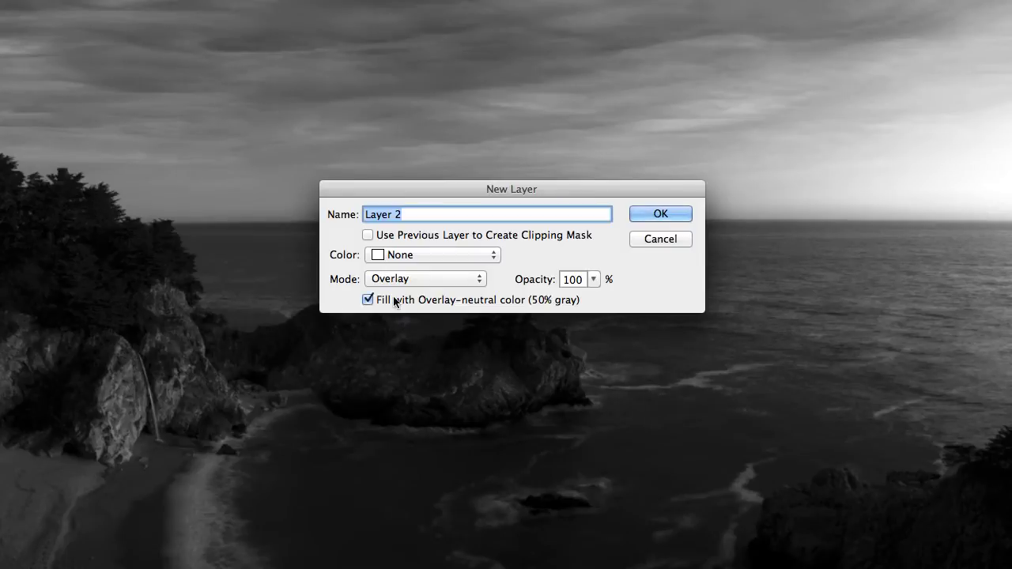
click(646, 214)
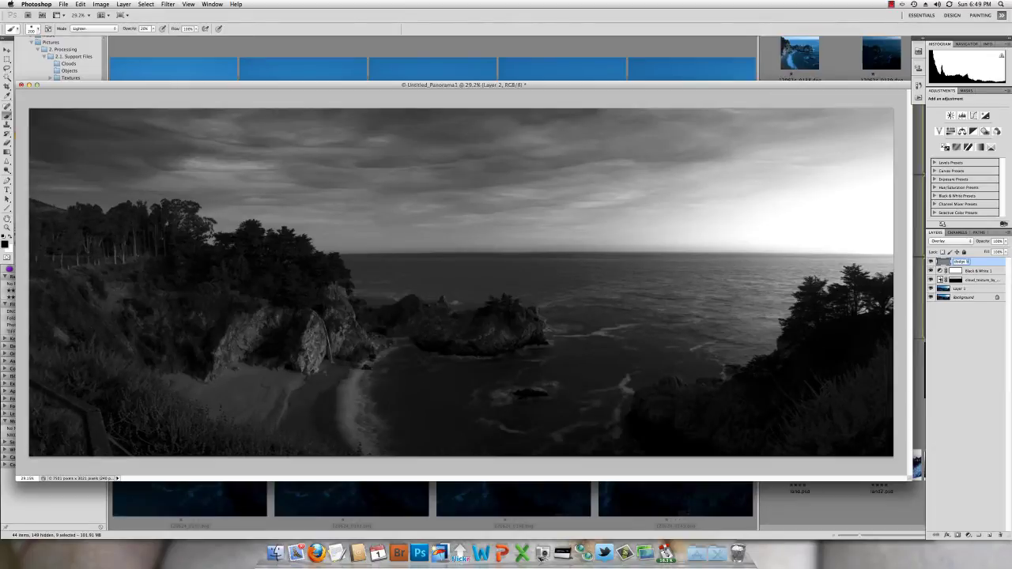
key(Return)
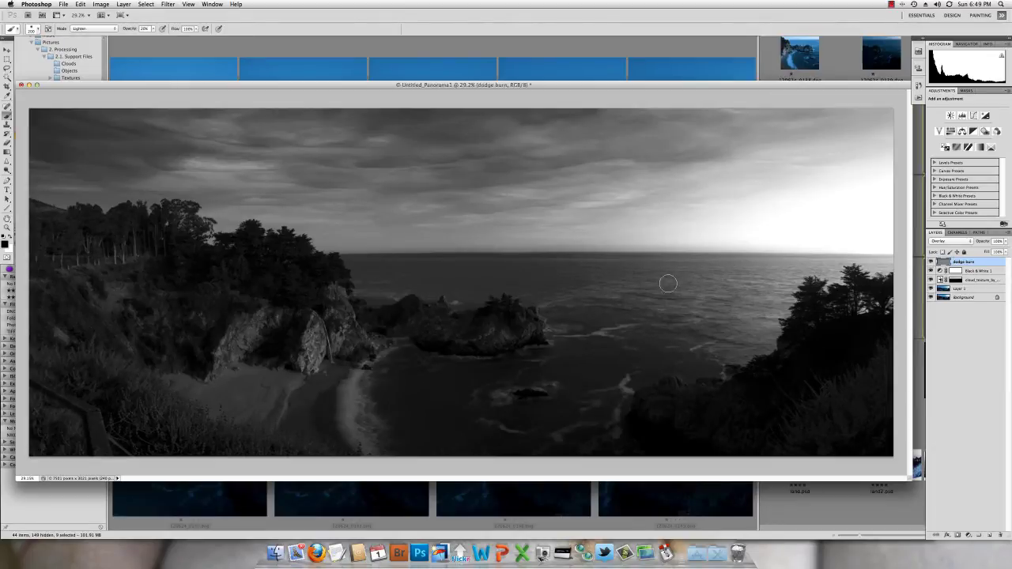
- Set up the Dodge tool for Highlights with a reduced exposure and a smaller brush
click(7, 170)
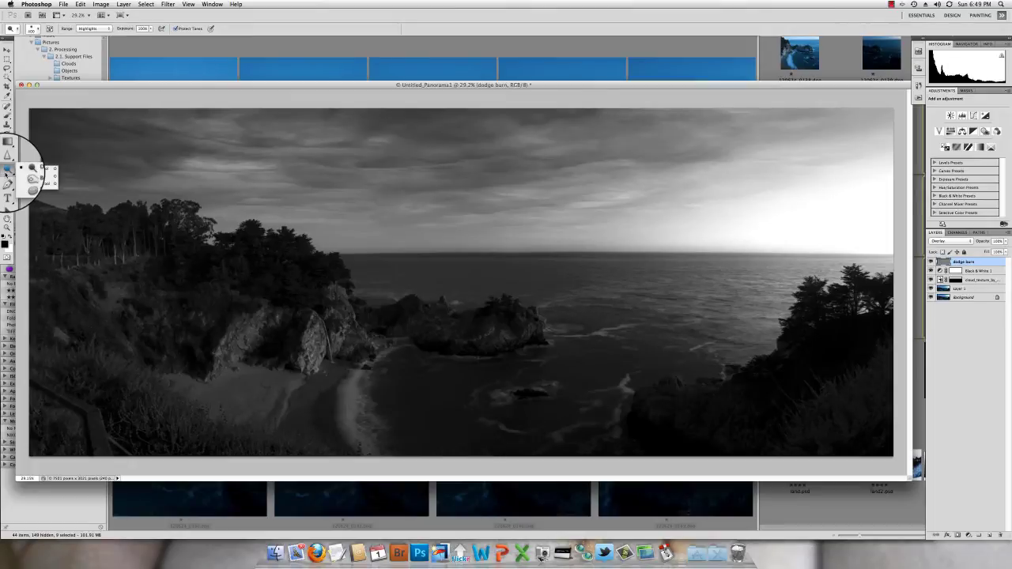
click(30, 176)
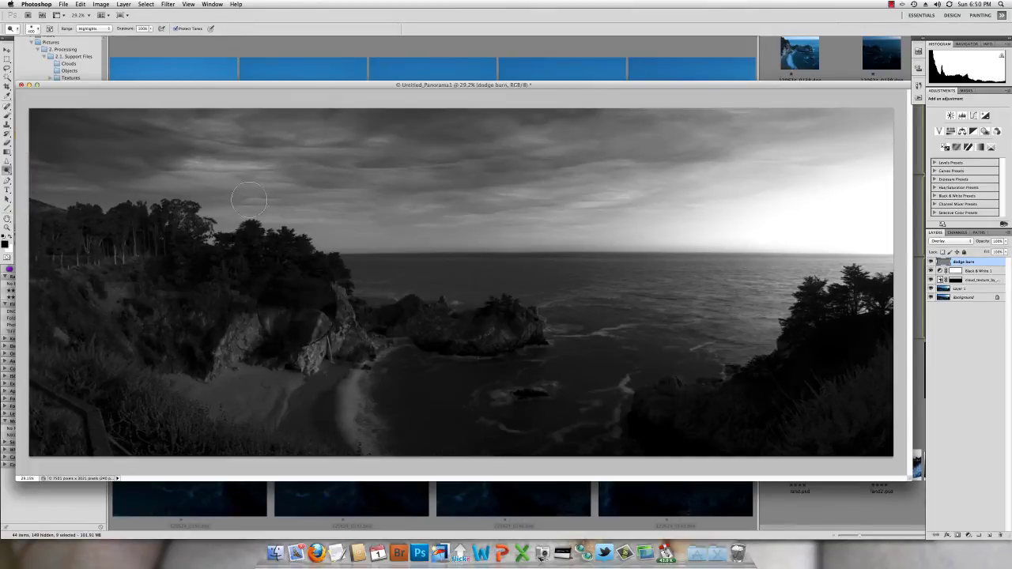
drag(136, 29, 119, 30)
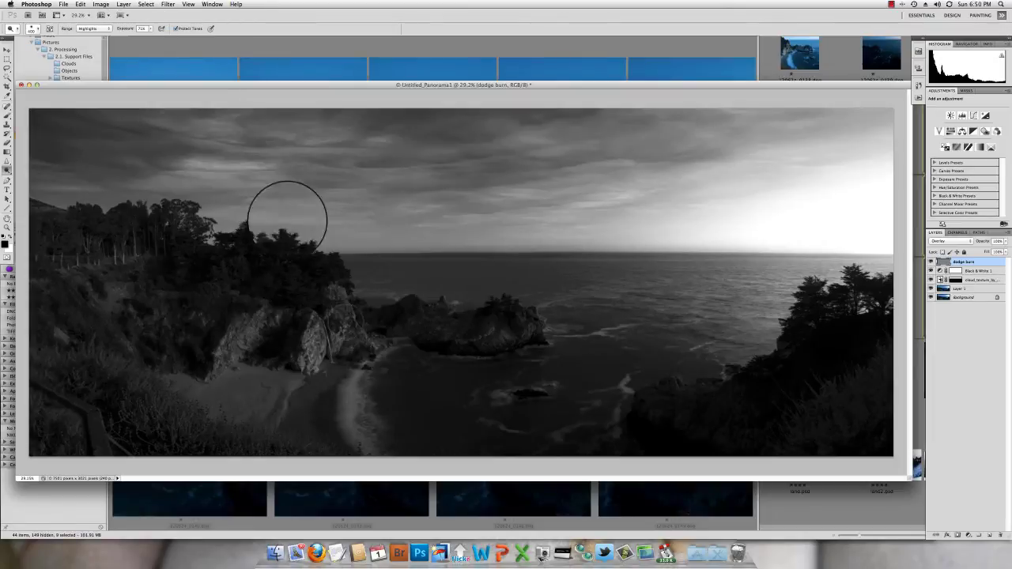
click(350, 358)
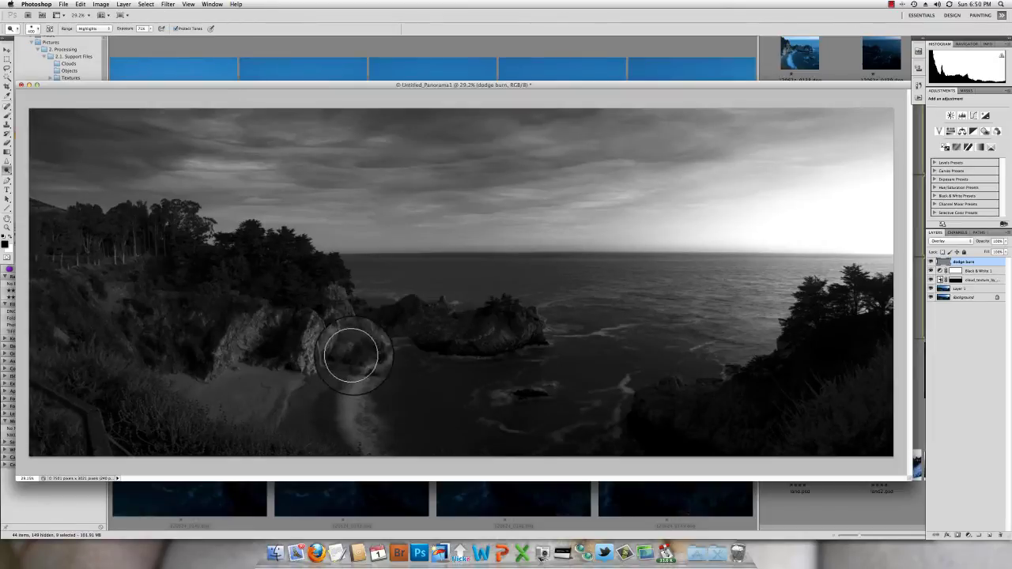
click(30, 29)
click(184, 88)
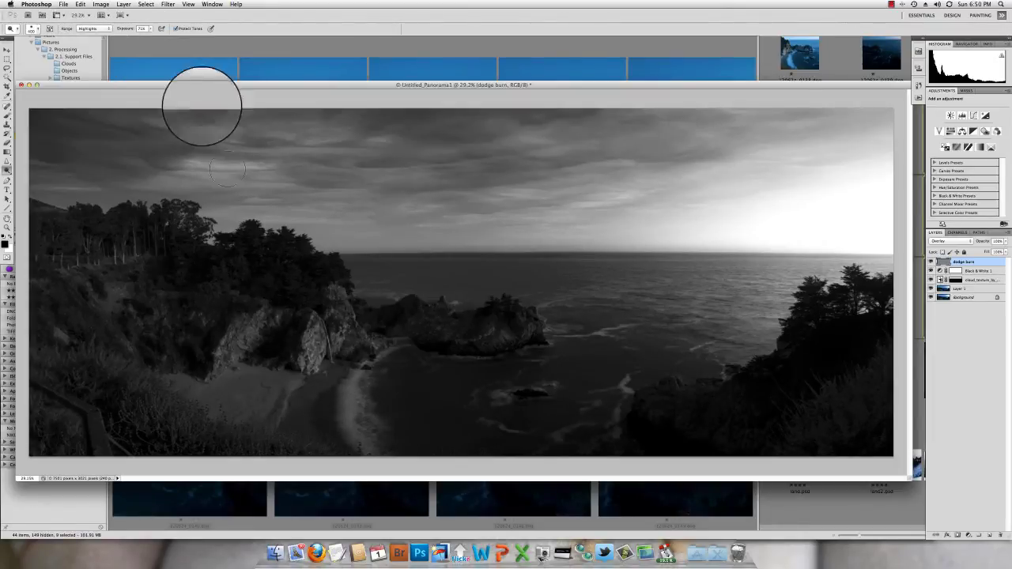
key(bracketleft)
key(bracketleft)
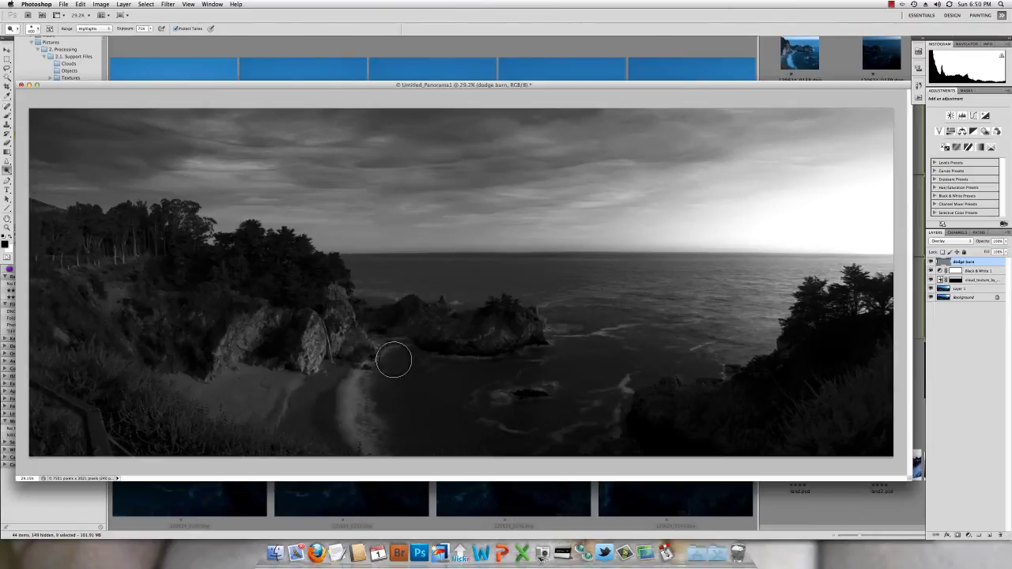
- Dodge the surf line, cliff rocks, beach sand and the small rocky island on the dodge burn layer
mouse_move(391, 357)
mouse_down()
mouse_move(373, 379)
mouse_move(374, 441)
mouse_move(362, 384)
mouse_move(387, 357)
mouse_move(375, 365)
mouse_move(366, 431)
mouse_move(366, 369)
mouse_move(375, 358)
mouse_move(356, 415)
mouse_move(376, 442)
mouse_move(372, 380)
mouse_move(387, 361)
mouse_move(360, 408)
mouse_move(374, 444)
mouse_move(369, 379)
mouse_move(397, 351)
mouse_move(382, 358)
mouse_move(355, 427)
mouse_move(370, 448)
mouse_move(390, 348)
mouse_move(380, 431)
mouse_up()
mouse_move(377, 360)
mouse_down()
mouse_move(357, 337)
mouse_move(308, 337)
mouse_move(338, 358)
mouse_move(348, 333)
mouse_move(292, 332)
mouse_move(230, 357)
mouse_move(285, 325)
mouse_move(362, 328)
mouse_move(288, 350)
mouse_move(360, 348)
mouse_up()
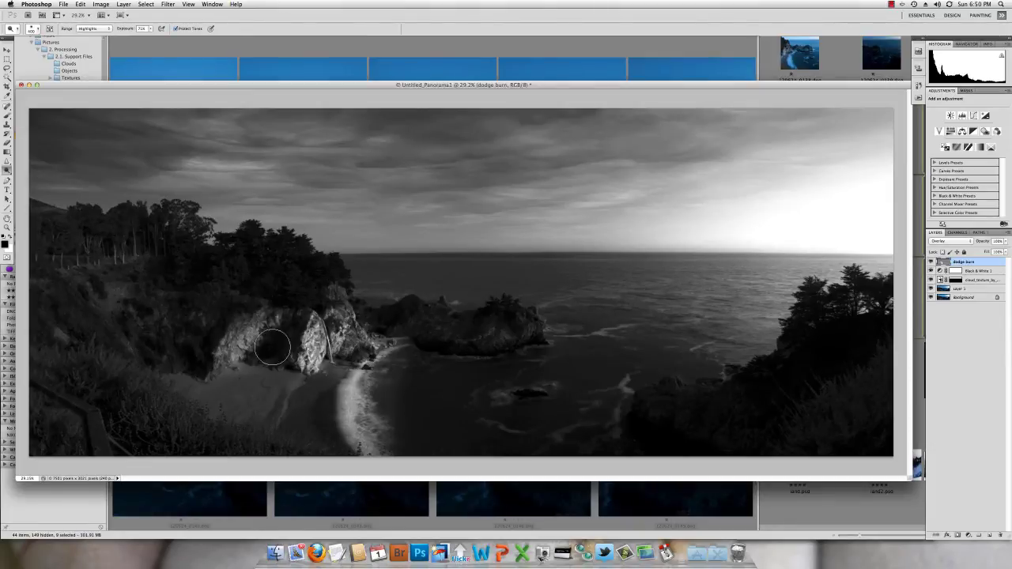
mouse_move(272, 348)
mouse_down()
mouse_move(353, 337)
mouse_move(288, 360)
mouse_move(314, 379)
mouse_move(225, 387)
mouse_move(332, 424)
mouse_move(182, 385)
mouse_move(334, 435)
mouse_up()
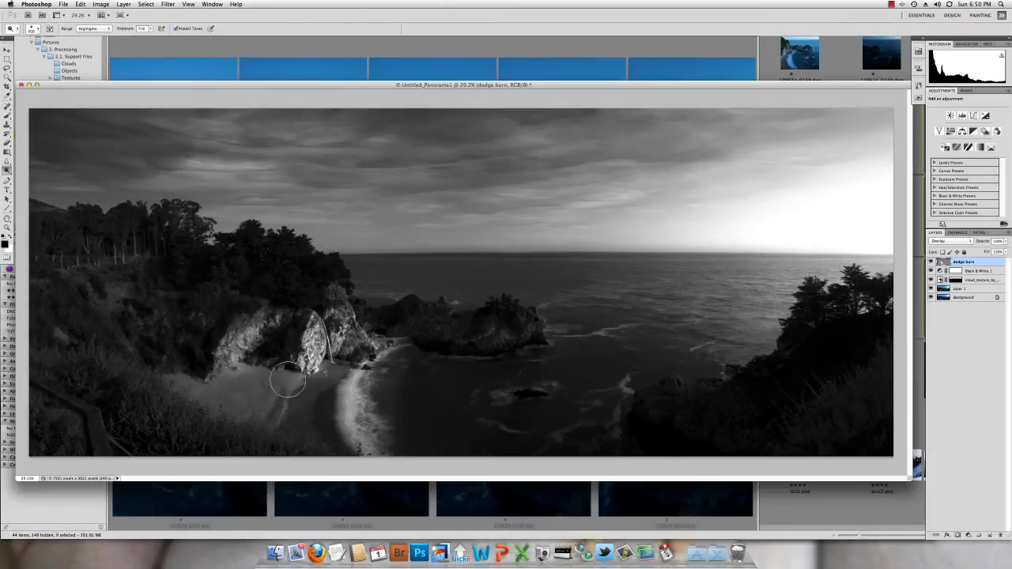
mouse_move(387, 344)
mouse_down()
mouse_move(343, 323)
mouse_move(341, 305)
mouse_move(336, 339)
mouse_move(253, 337)
mouse_move(222, 358)
mouse_move(256, 330)
mouse_move(215, 373)
mouse_move(289, 327)
mouse_move(277, 352)
mouse_up()
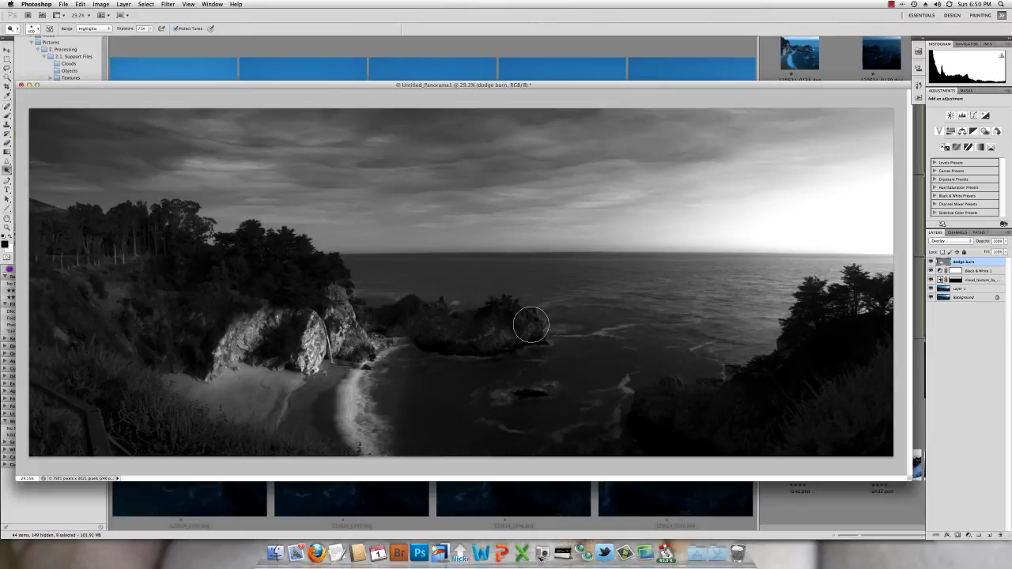
mouse_move(522, 328)
mouse_down()
mouse_move(470, 336)
mouse_move(520, 320)
mouse_move(490, 320)
mouse_move(530, 325)
mouse_move(501, 335)
mouse_move(525, 331)
mouse_move(501, 336)
mouse_up()
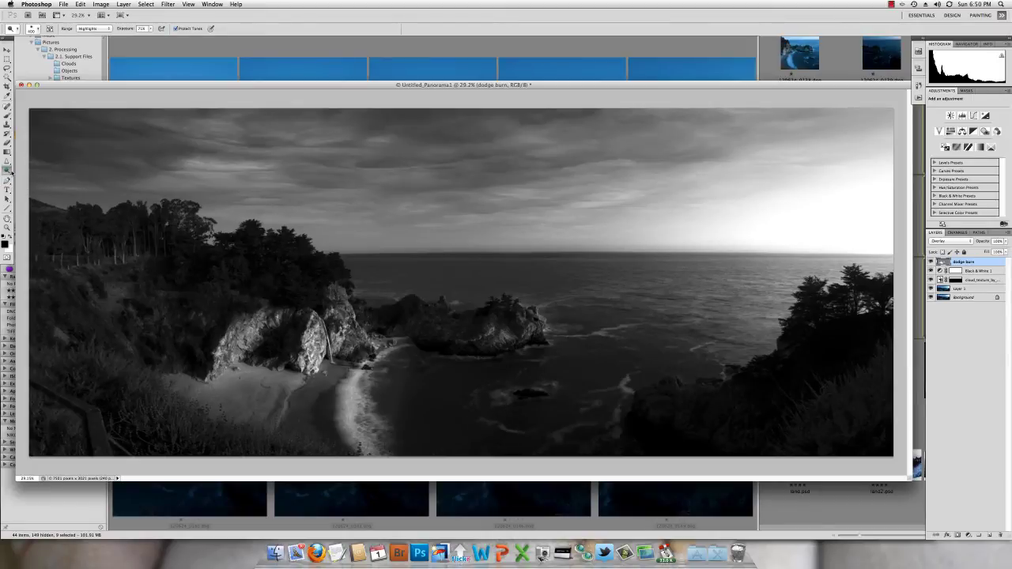
- Burn the highlights across the cloudy sky at 100% exposure with an enlarged Burn tool brush
drag(6, 170, 36, 180)
click(38, 30)
click(183, 87)
key(bracketright)
key(bracketright)
key(bracketright)
mouse_move(198, 139)
mouse_down()
mouse_move(467, 146)
mouse_move(847, 142)
mouse_up()
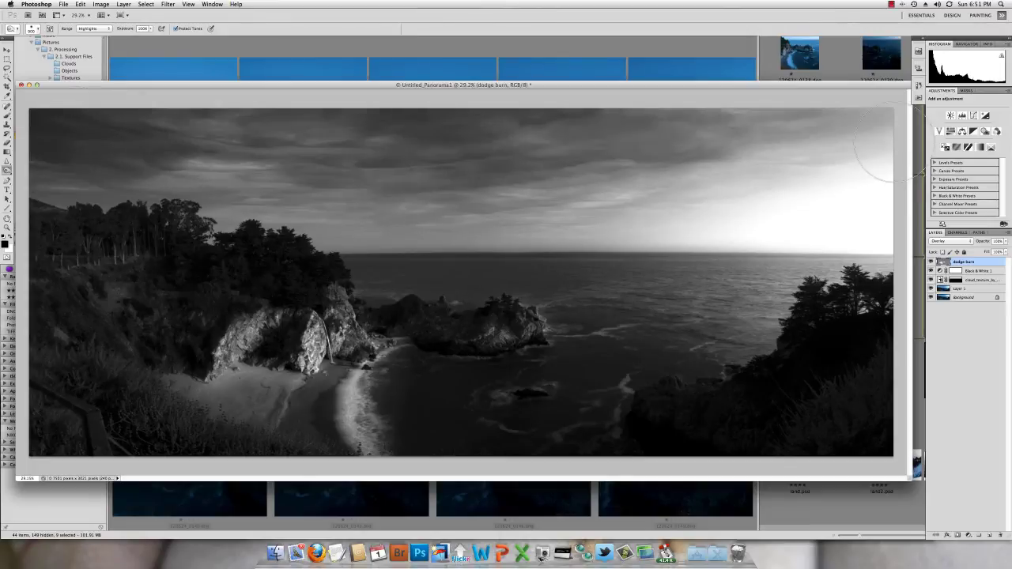
mouse_move(72, 158)
mouse_down()
mouse_move(418, 198)
mouse_move(854, 198)
mouse_up()
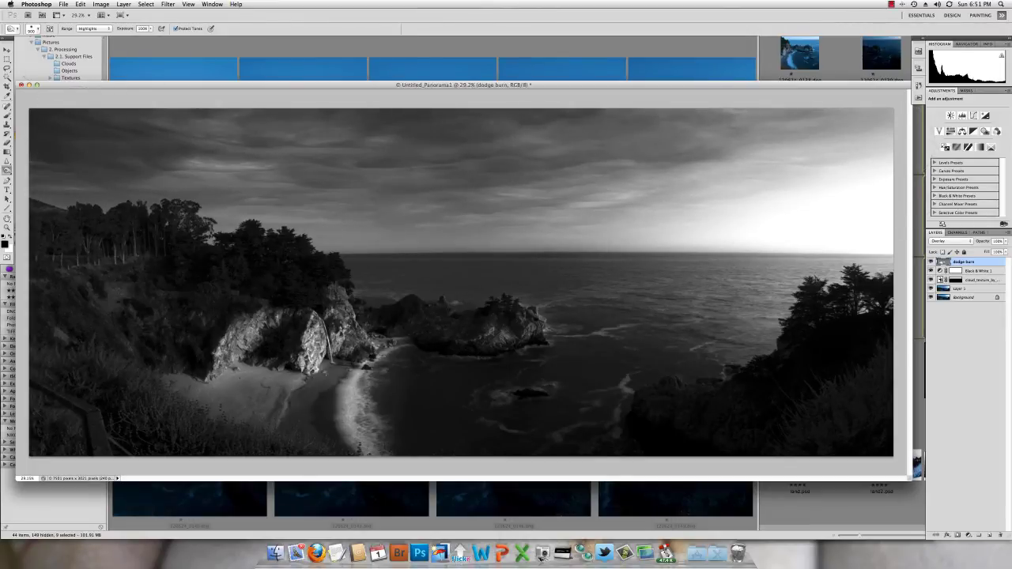
mouse_move(734, 192)
mouse_down()
mouse_move(858, 193)
mouse_move(765, 201)
mouse_move(849, 186)
mouse_move(855, 164)
mouse_move(726, 186)
mouse_move(844, 165)
mouse_move(570, 155)
mouse_move(798, 147)
mouse_up()
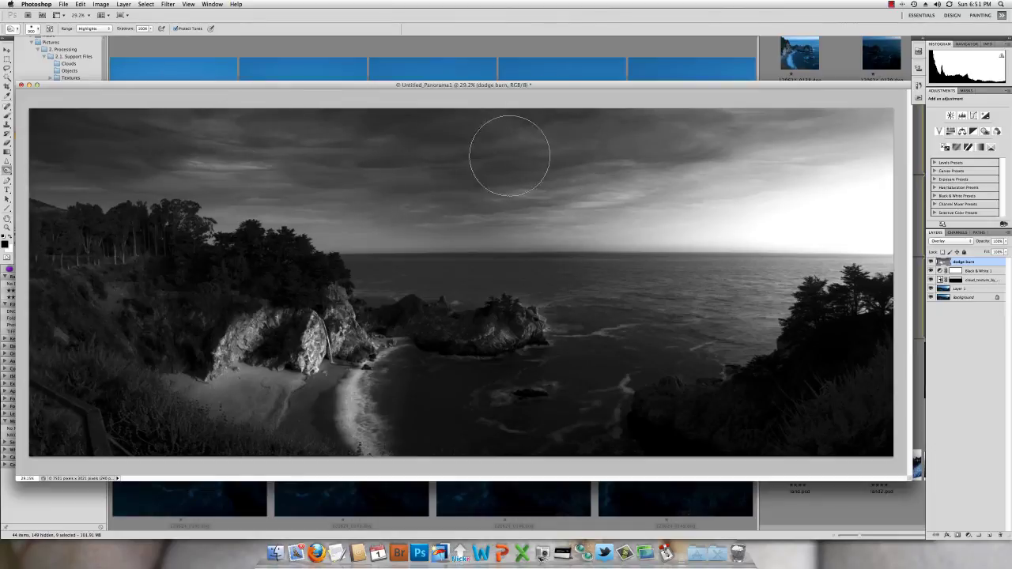
- Switch the Burn tool's range to Midtones and darken the clouds from mid-sky to the bright side
click(91, 29)
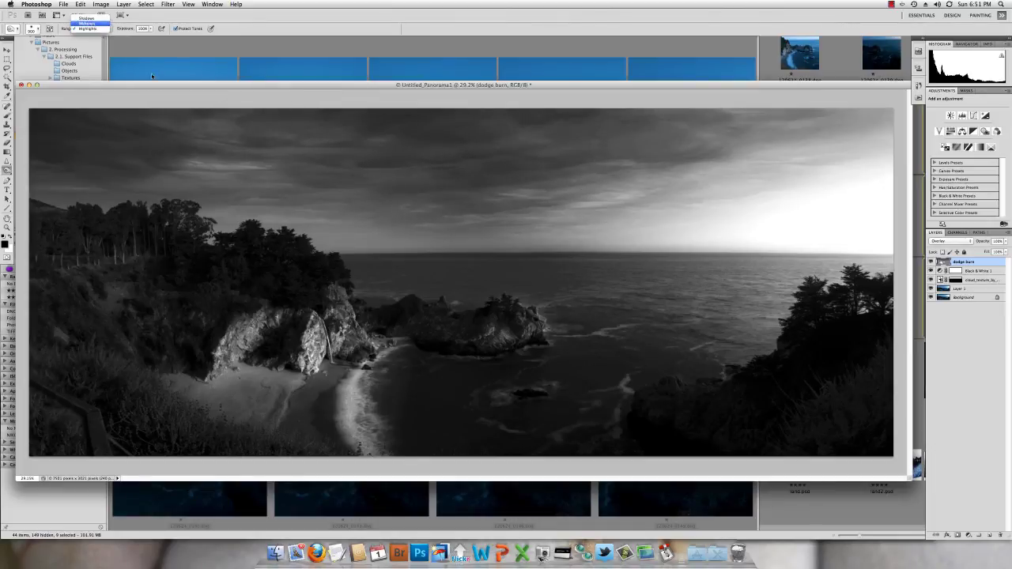
click(87, 23)
mouse_move(380, 159)
mouse_down()
mouse_move(351, 146)
mouse_move(488, 196)
mouse_move(623, 135)
mouse_move(874, 126)
mouse_move(859, 156)
mouse_up()
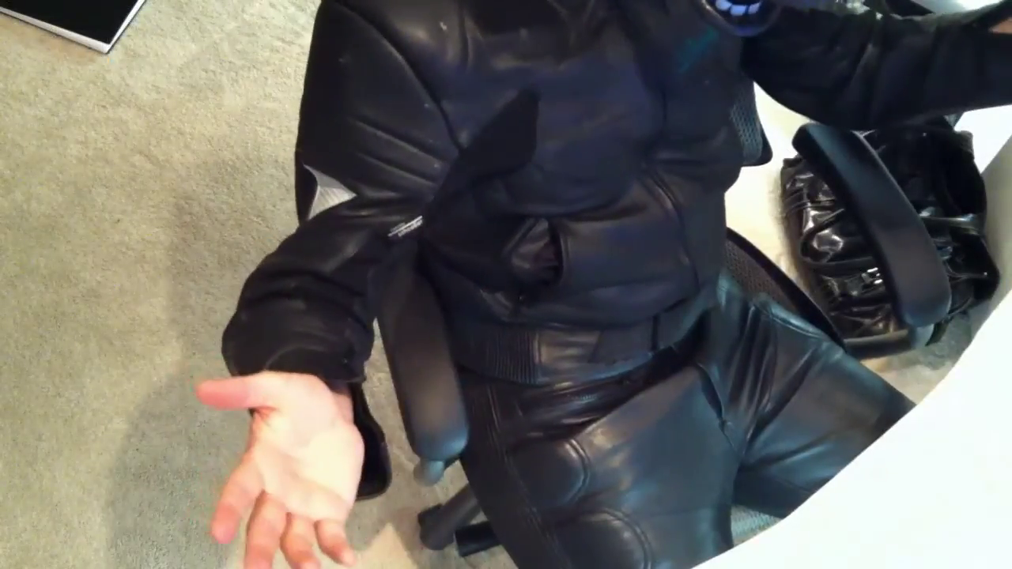